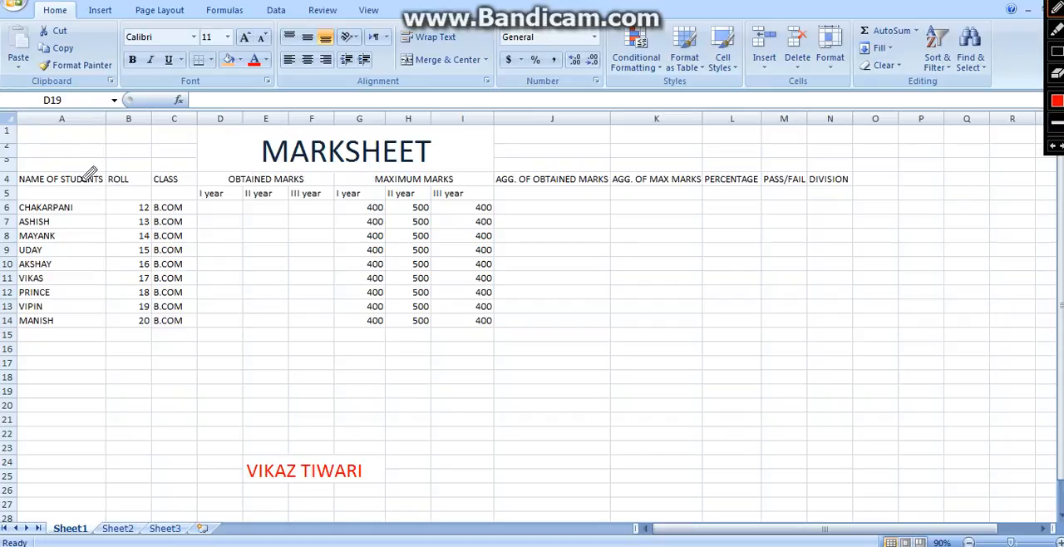
pyautogui.moveTo(29, 163)
pyautogui.mouseDown()
pyautogui.moveTo(75, 161)
pyautogui.moveTo(113, 189)
pyautogui.moveTo(66, 204)
pyautogui.moveTo(23, 175)
pyautogui.mouseUp()
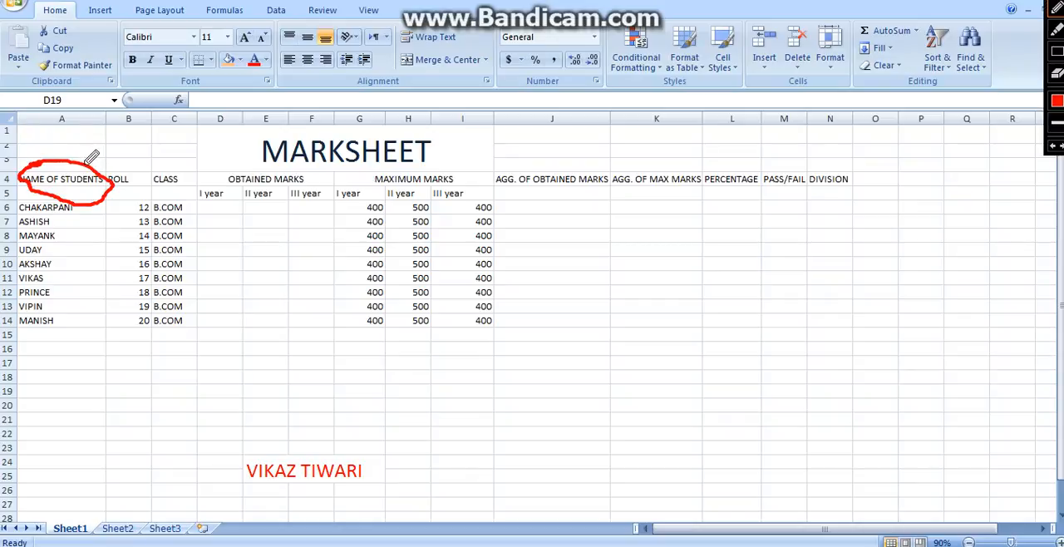
pyautogui.click(985, 0)
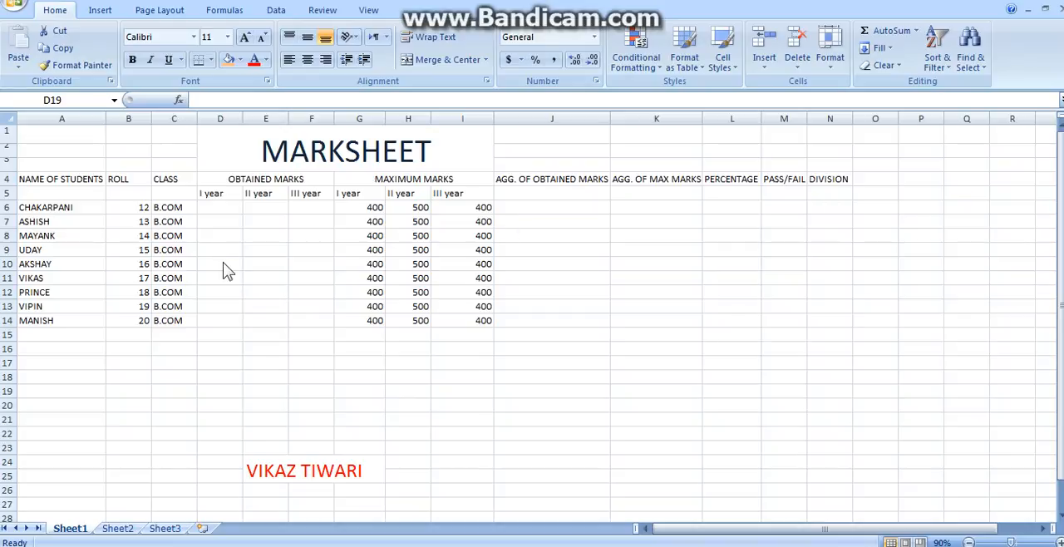
# Step: Enter the formula =RANDBETWEEN(1,400) in D6 for the first student's I year obtained marks
pyautogui.doubleClick(208, 203)
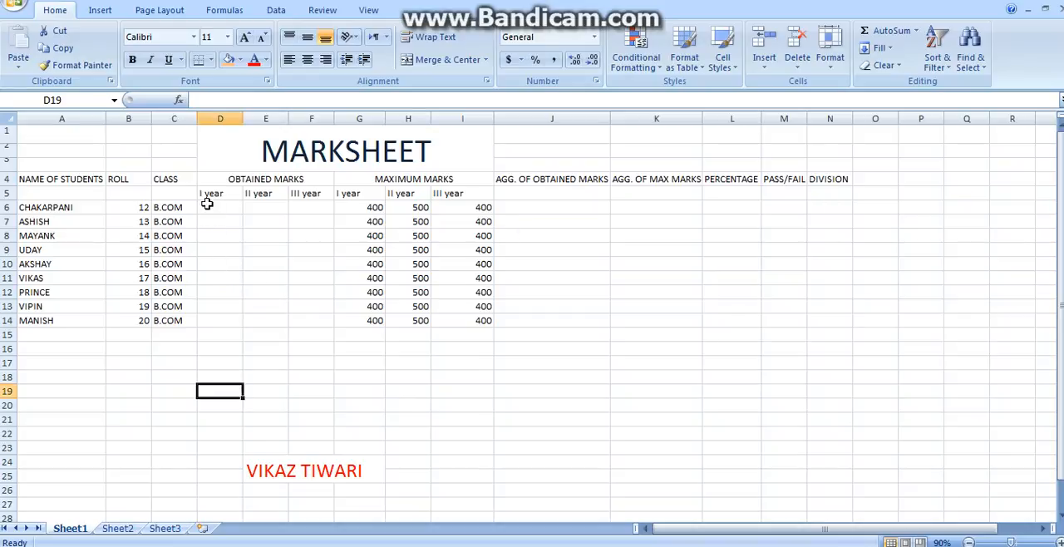
pyautogui.click(214, 206)
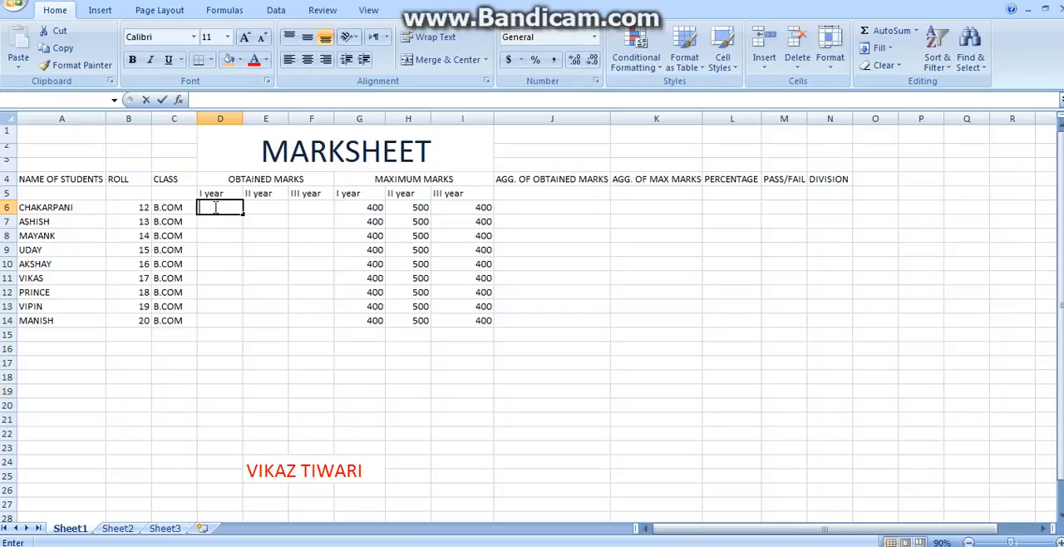
pyautogui.doubleClick(215, 207)
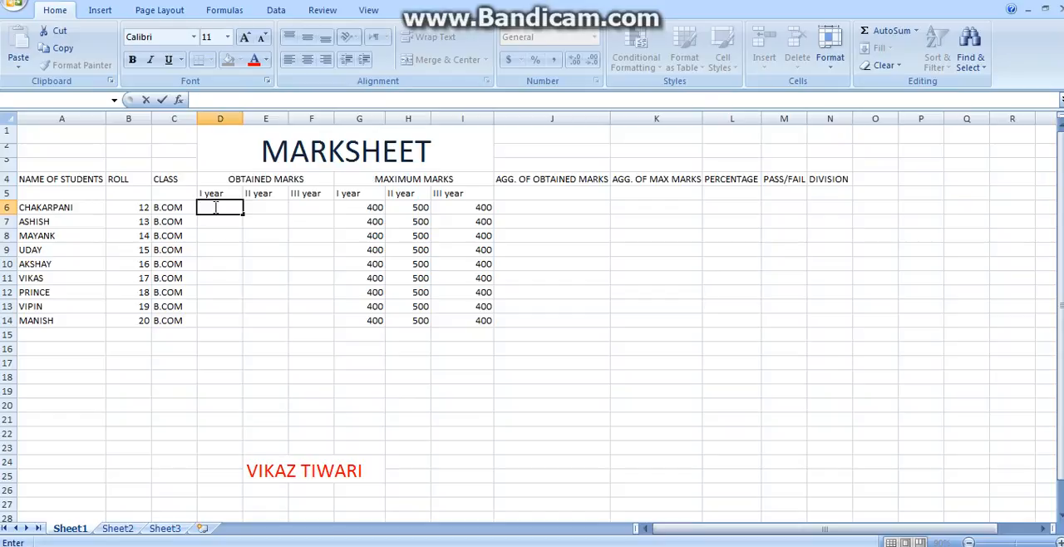
pyautogui.write('=')
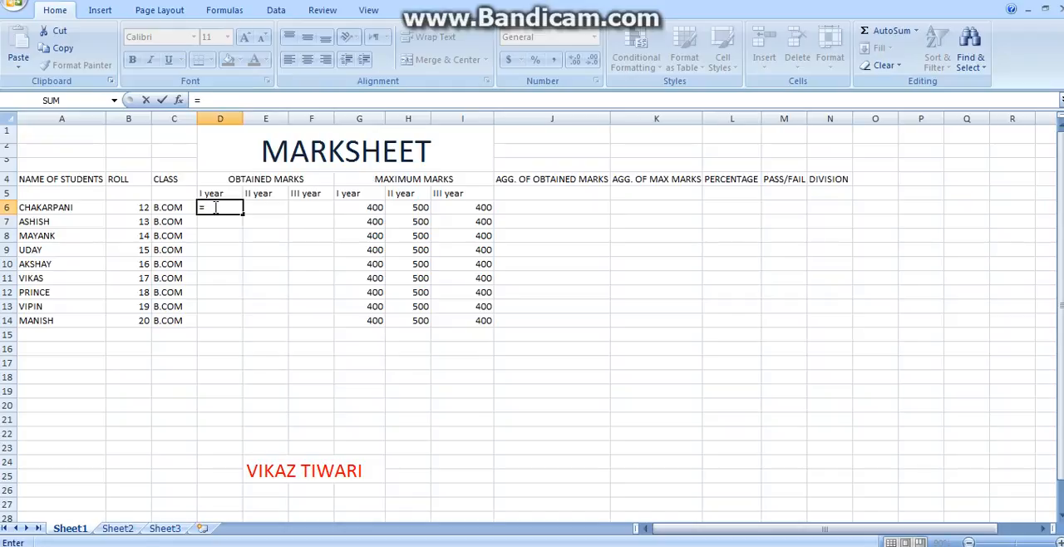
pyautogui.write('ran')
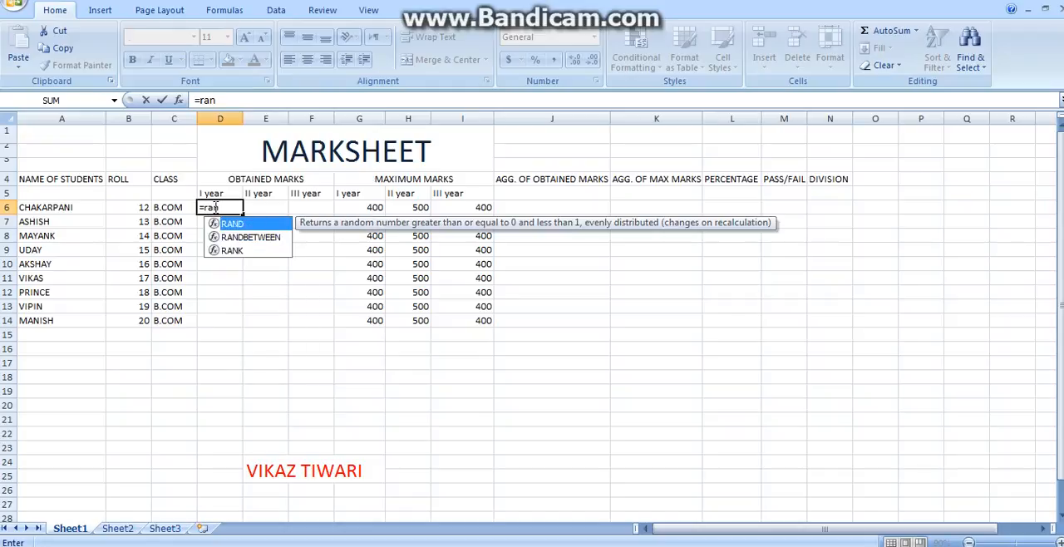
pyautogui.write('d')
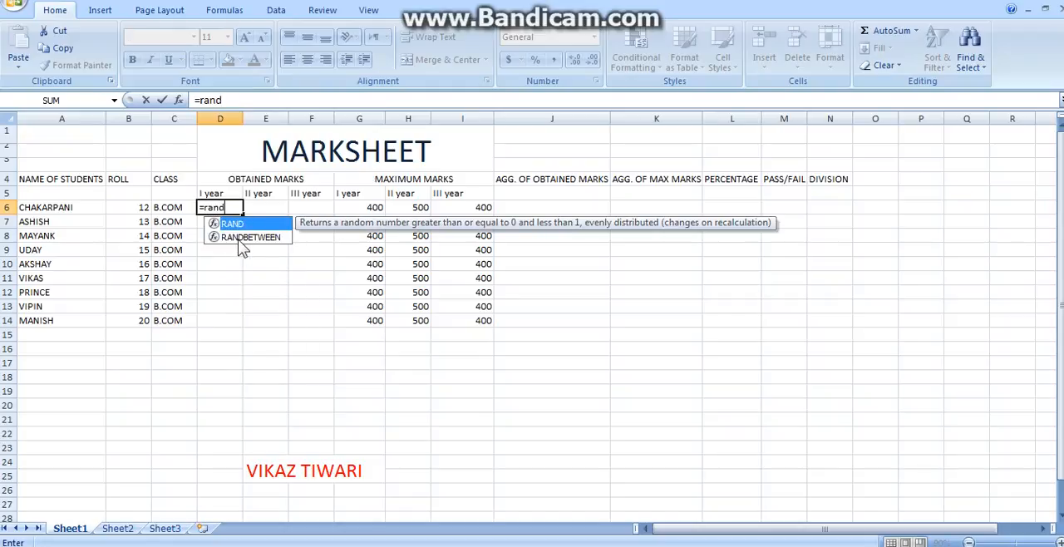
pyautogui.doubleClick(238, 238)
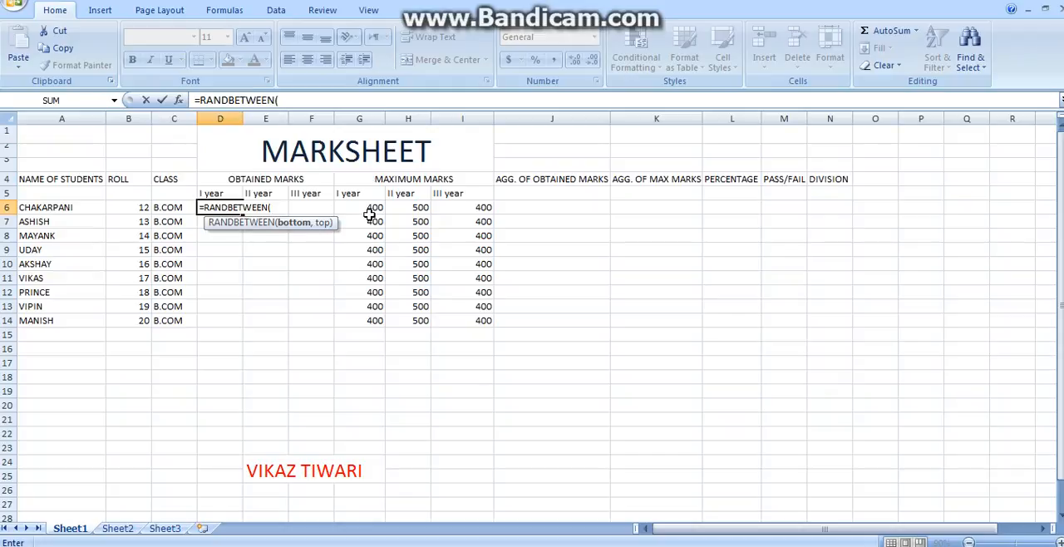
pyautogui.click(277, 207)
pyautogui.write('1,')
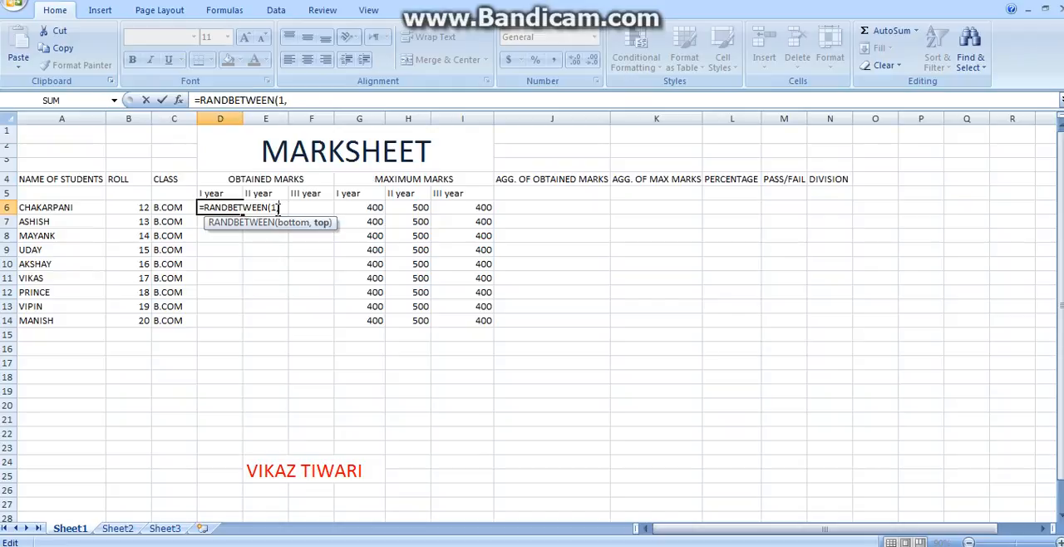
pyautogui.write('400)')
pyautogui.press('Return')
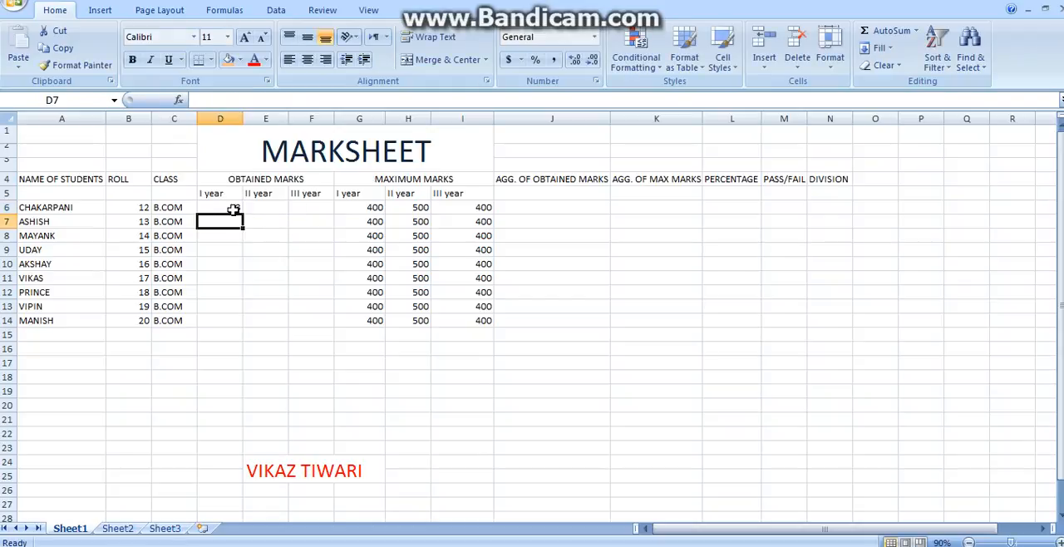
# Step: Fill the random-mark formula from D6 down to D14, and clear the generated marks in D6:D14
pyautogui.click(234, 210)
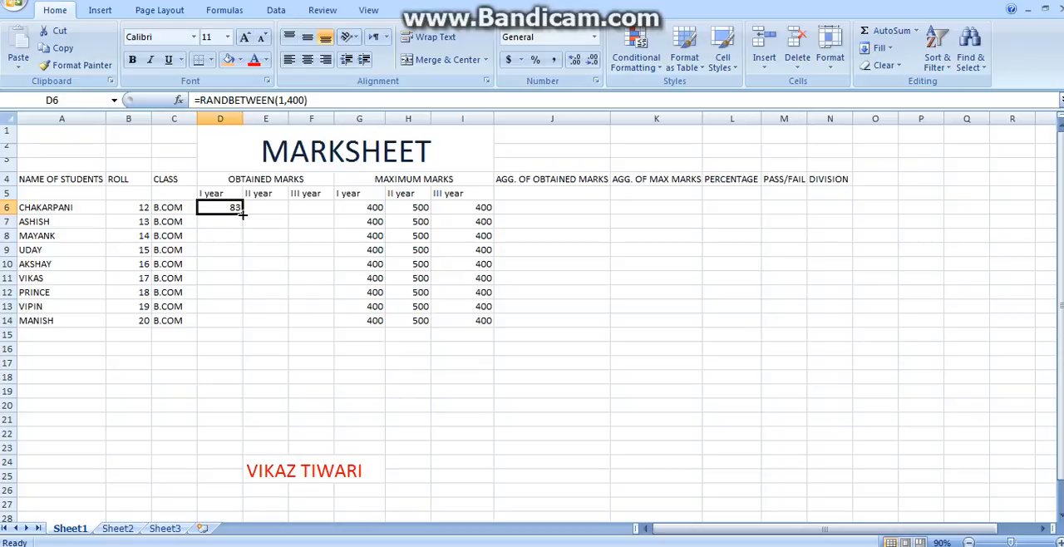
pyautogui.moveTo(242, 214); pyautogui.dragTo(239, 332)
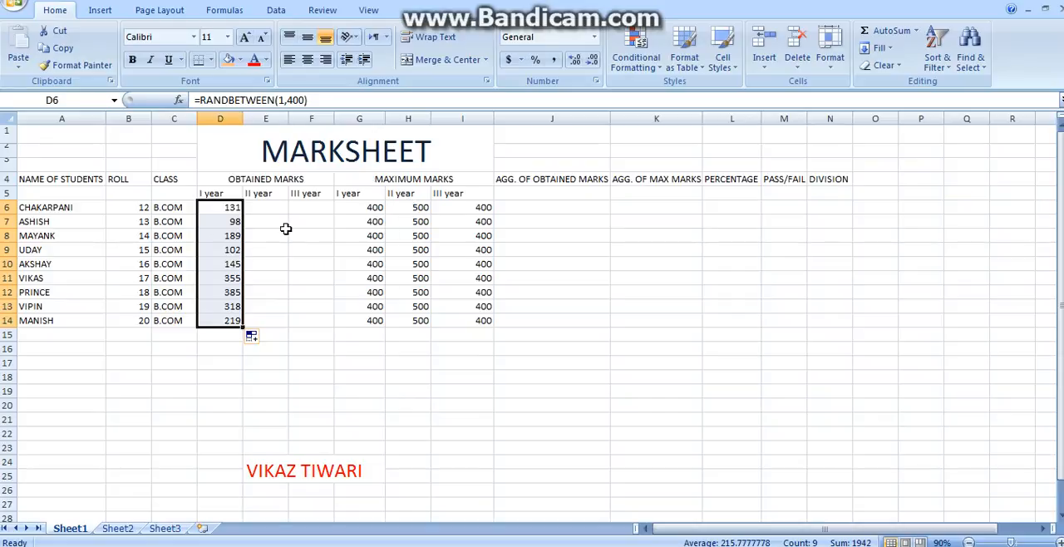
pyautogui.press('Delete')
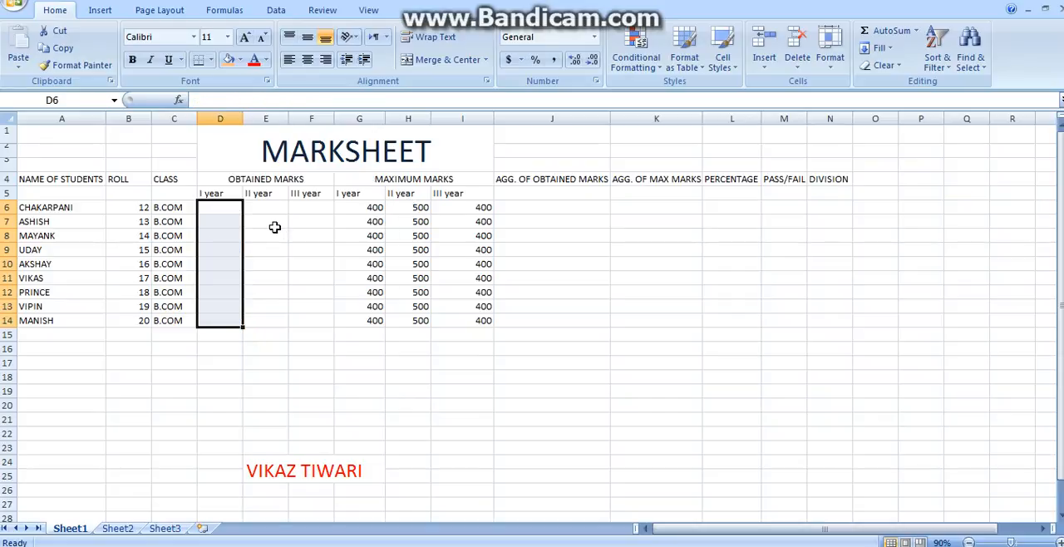
pyautogui.click(274, 226)
# Step: Copy the marks in A1:C9 of Sheet2 into the obtained marks range D6:F14 on Sheet1
pyautogui.click(212, 208)
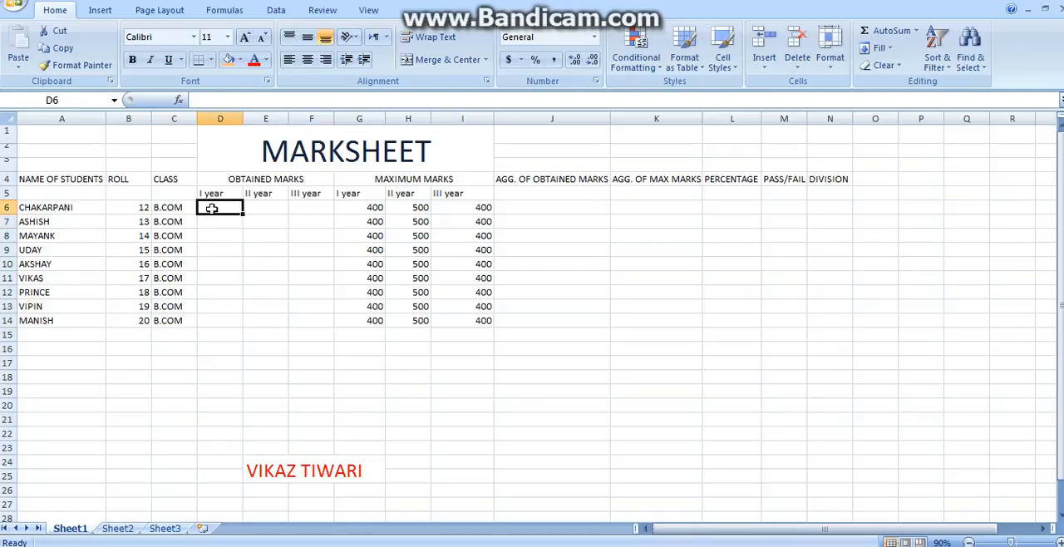
pyautogui.click(121, 534)
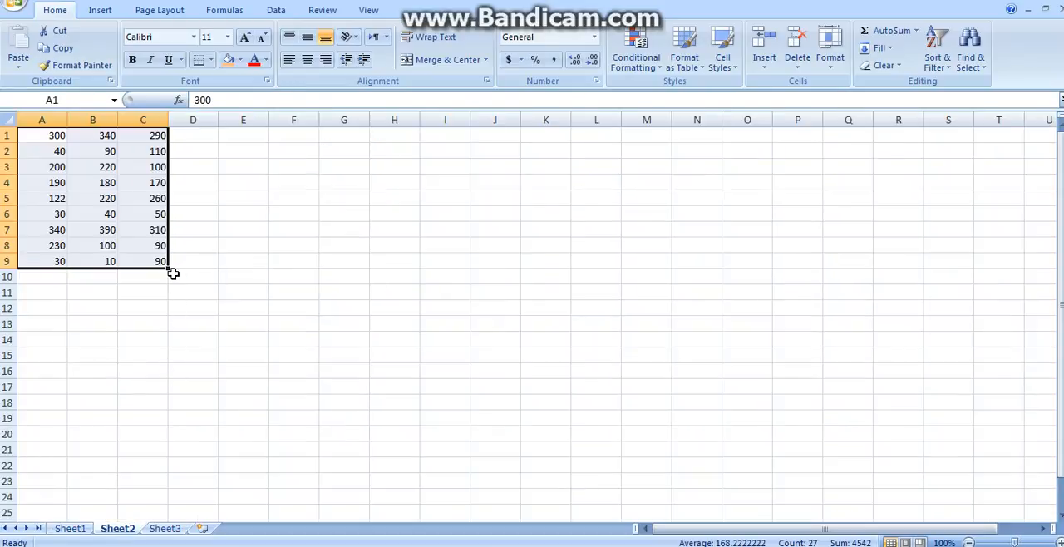
pyautogui.hotkey('ctrl', 'c')
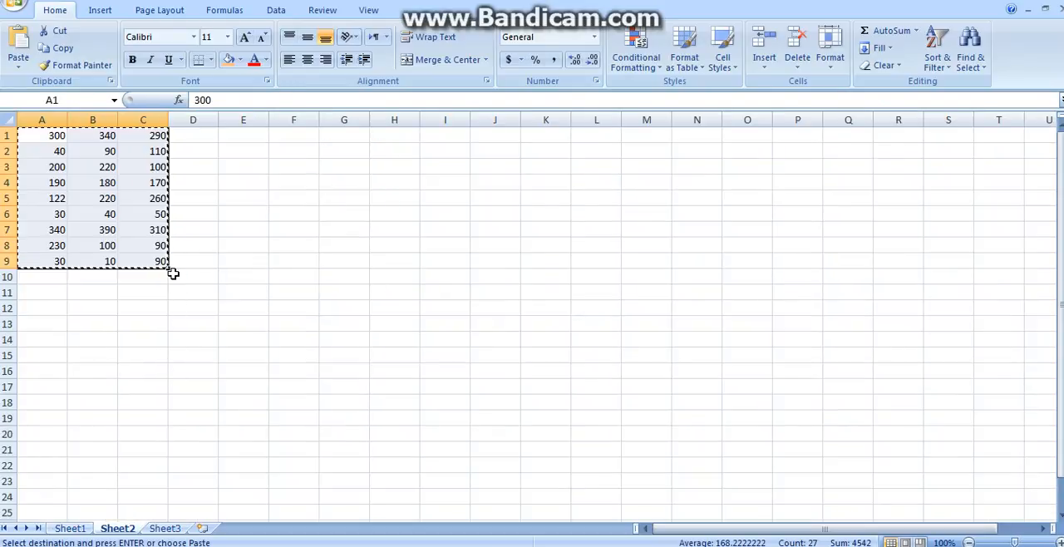
pyautogui.click(74, 529)
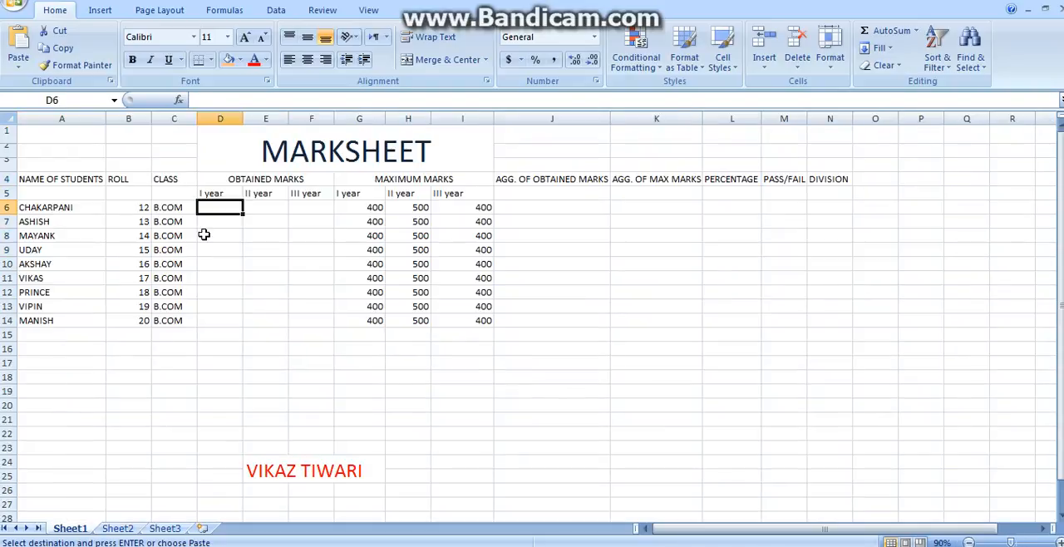
pyautogui.hotkey('shift', 'Down')
pyautogui.hotkey('shift', 'Down')
pyautogui.hotkey('shift', 'Down')
pyautogui.hotkey('shift', 'Down')
pyautogui.hotkey('shift', 'Down')
pyautogui.hotkey('shift', 'Down')
pyautogui.hotkey('shift', 'Down')
pyautogui.hotkey('shift', 'Down')
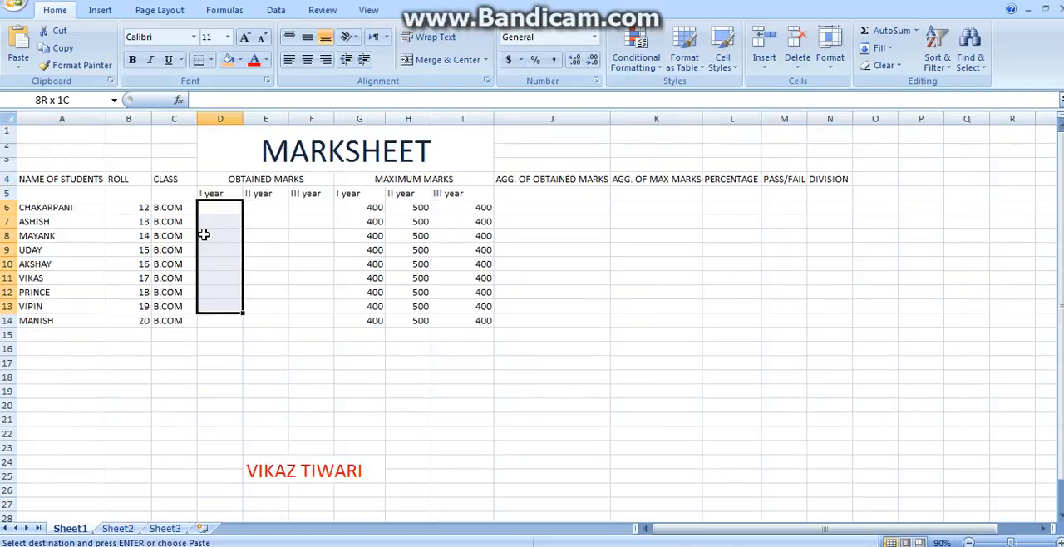
pyautogui.hotkey('shift', 'Right')
pyautogui.hotkey('shift', 'Right')
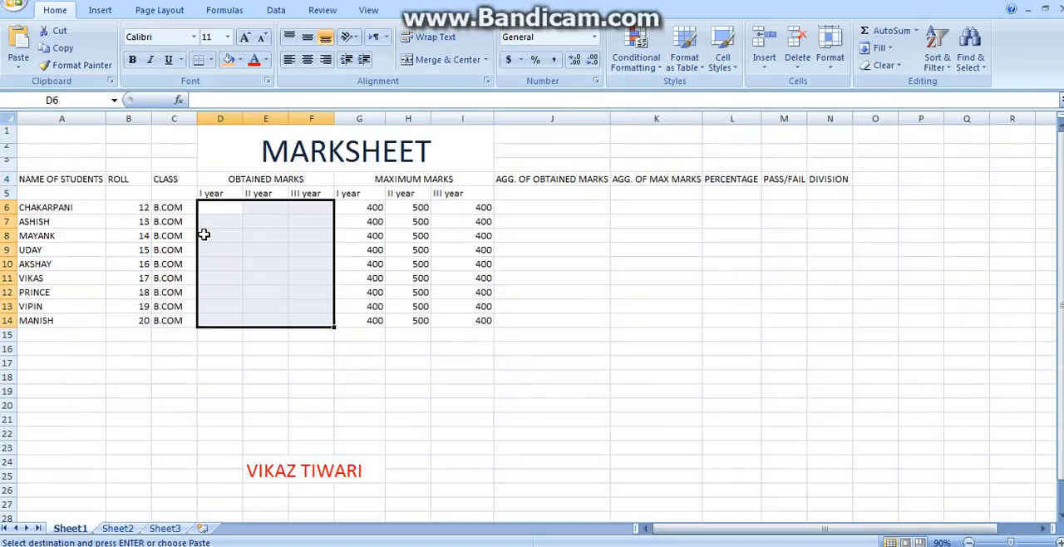
pyautogui.press('Return')
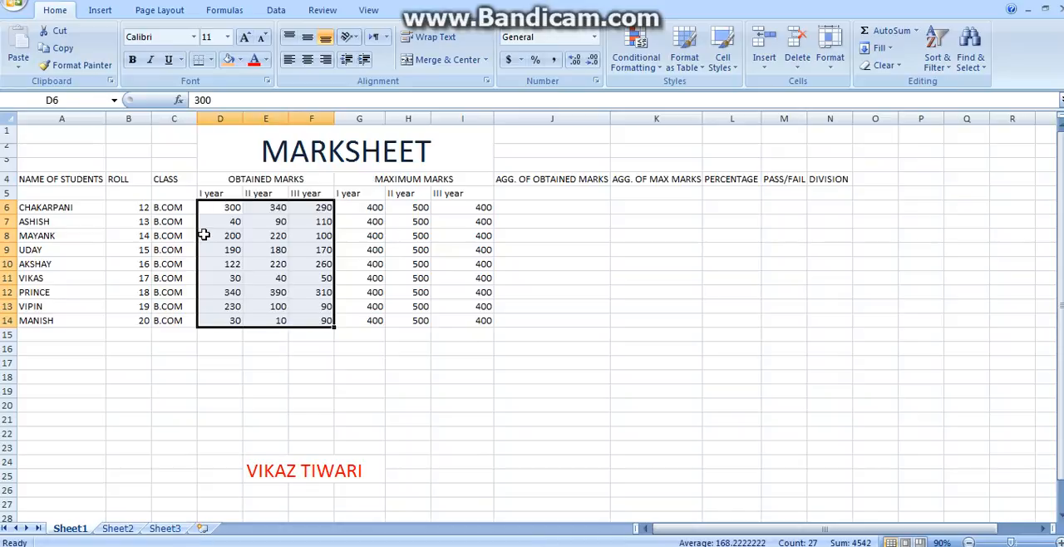
pyautogui.click(283, 347)
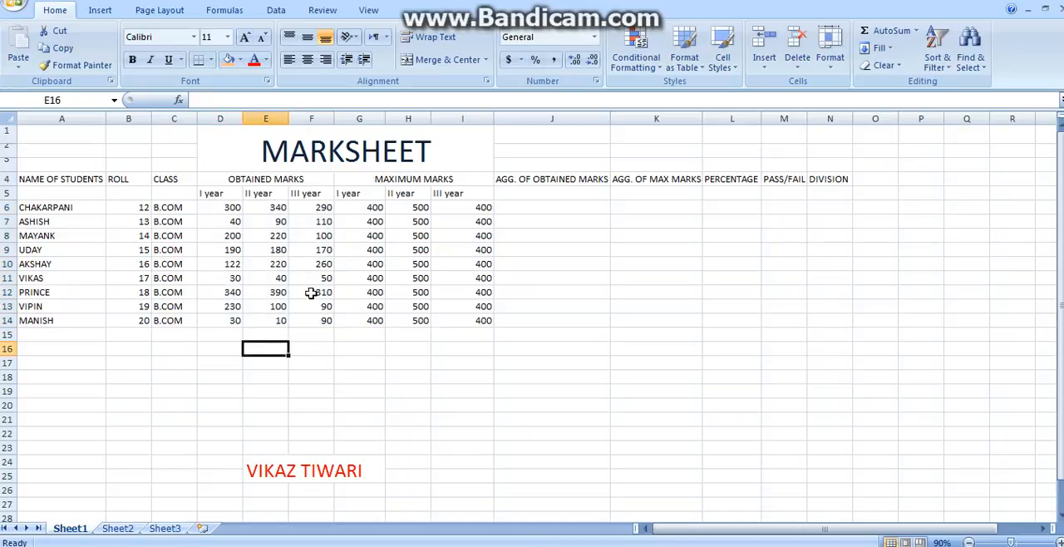
# Step: Enter =SUM(D6:F6) in J6 to total the first student's obtained marks
pyautogui.click(528, 208)
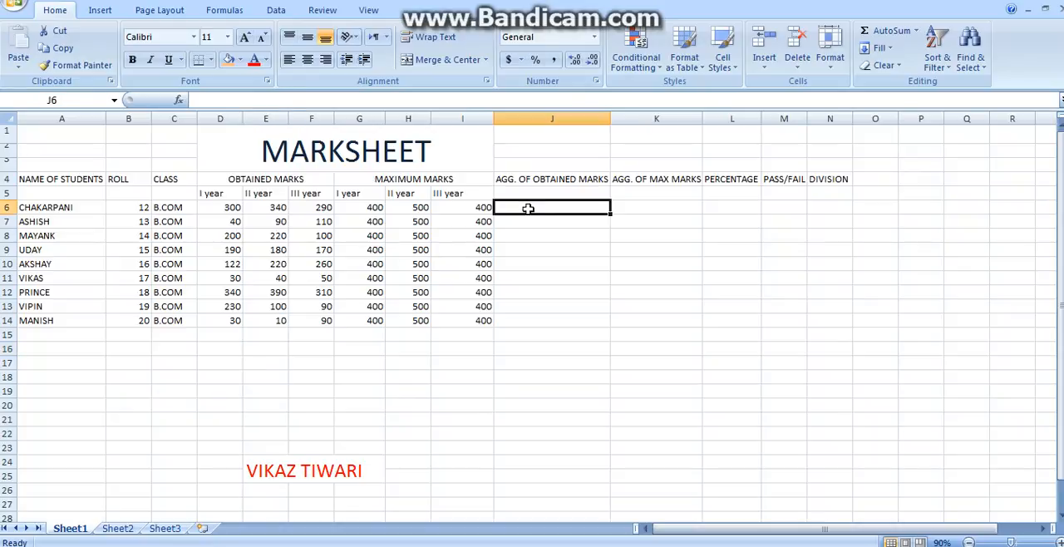
pyautogui.doubleClick(529, 209)
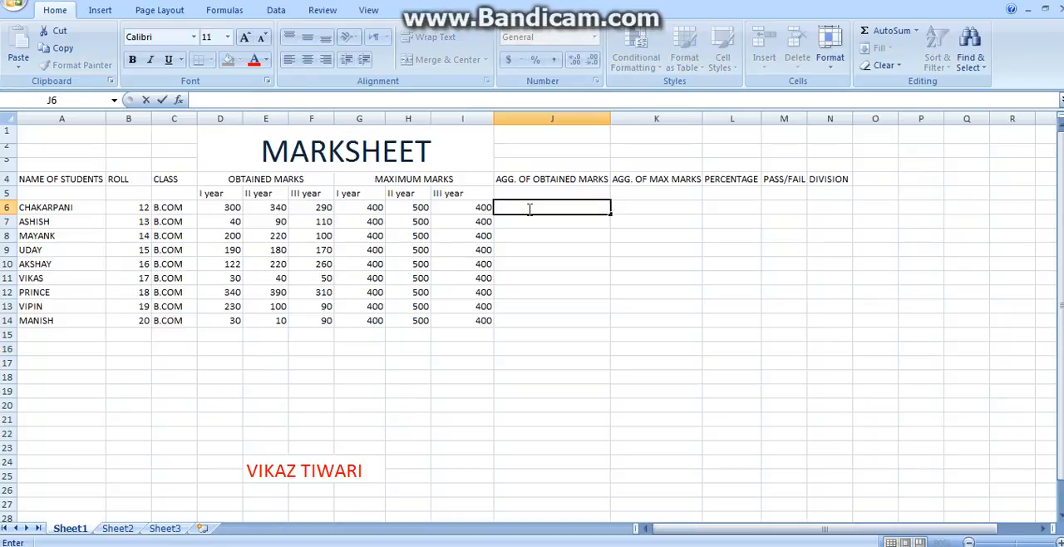
pyautogui.write('=s')
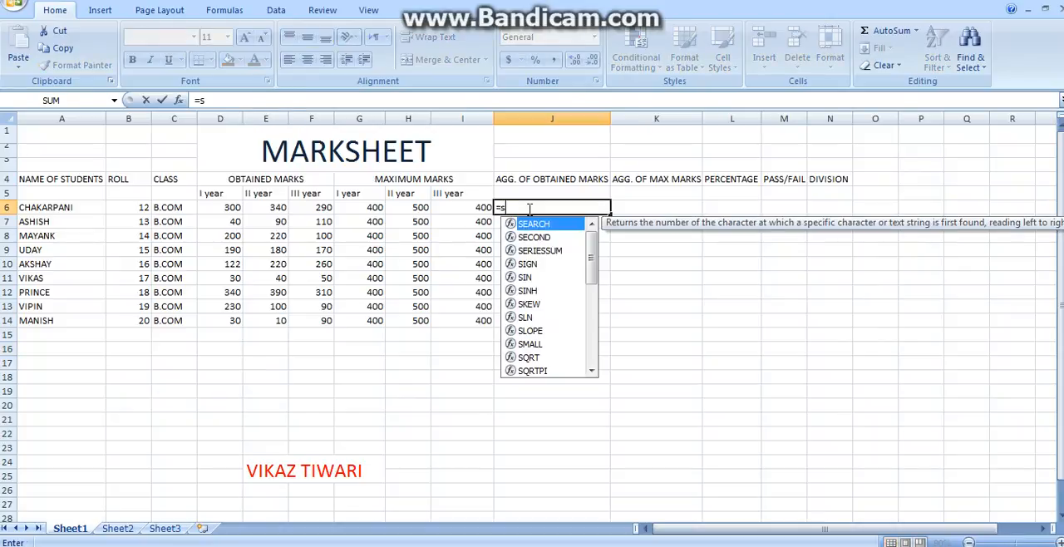
pyautogui.write('um(')
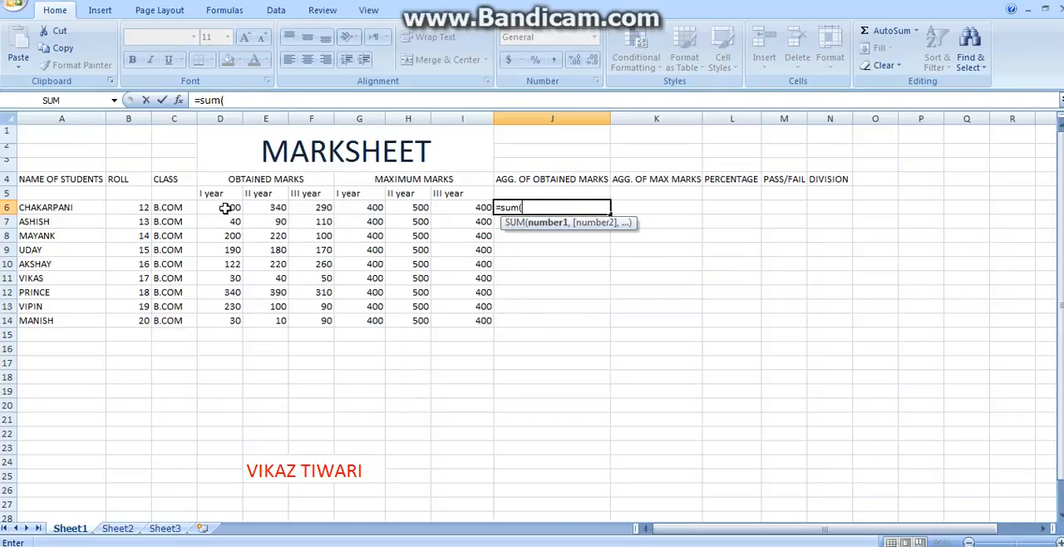
pyautogui.moveTo(224, 207); pyautogui.dragTo(322, 208)
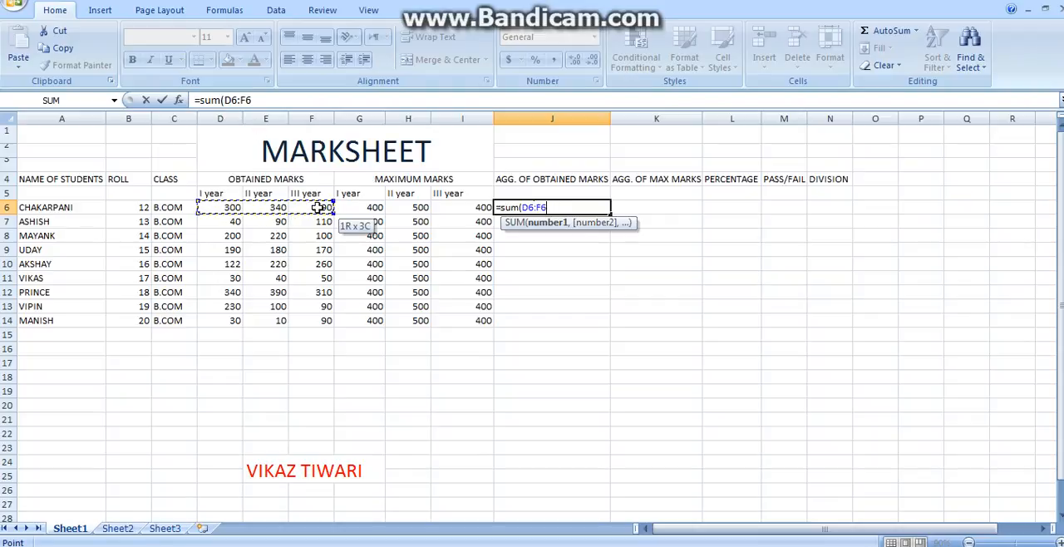
pyautogui.write(')')
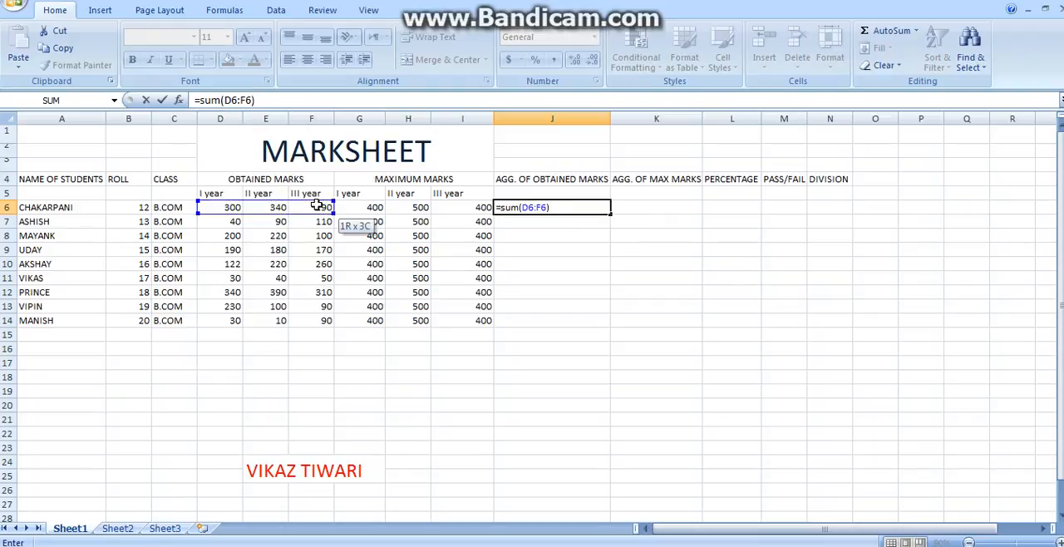
pyautogui.press('Return')
# Step: Fill the obtained marks total from J6 down to J14 for all students
pyautogui.click(577, 207)
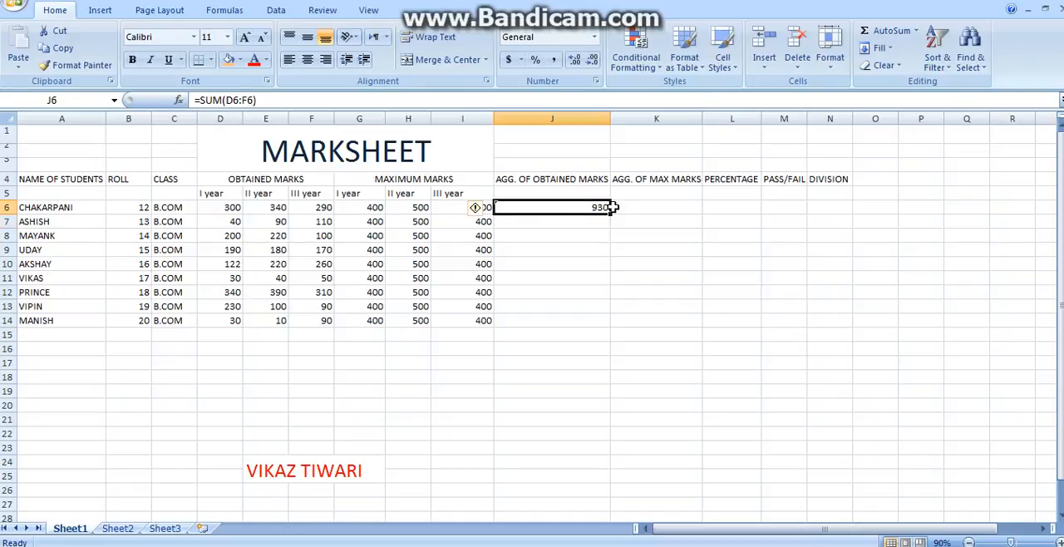
pyautogui.moveTo(610, 214); pyautogui.dragTo(590, 332)
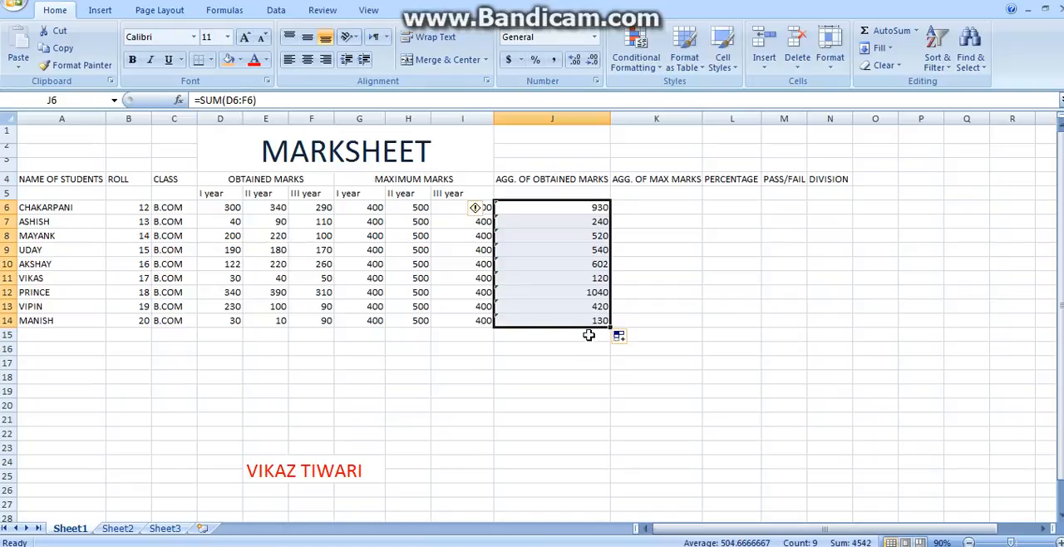
pyautogui.click(585, 347)
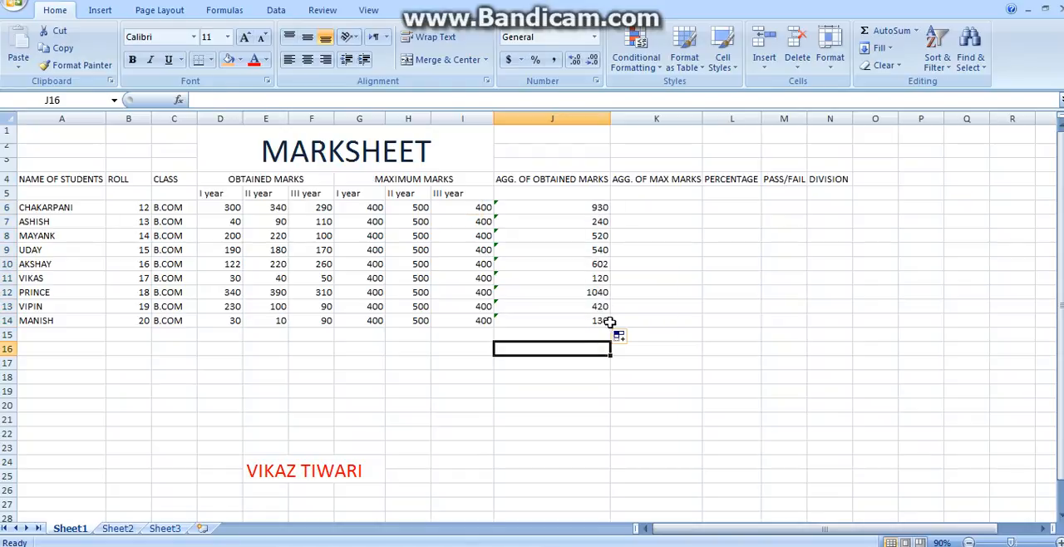
# Step: Enter =SUM(G6:I6) in K6 to total the first student's maximum marks
pyautogui.click(657, 209)
pyautogui.write('=')
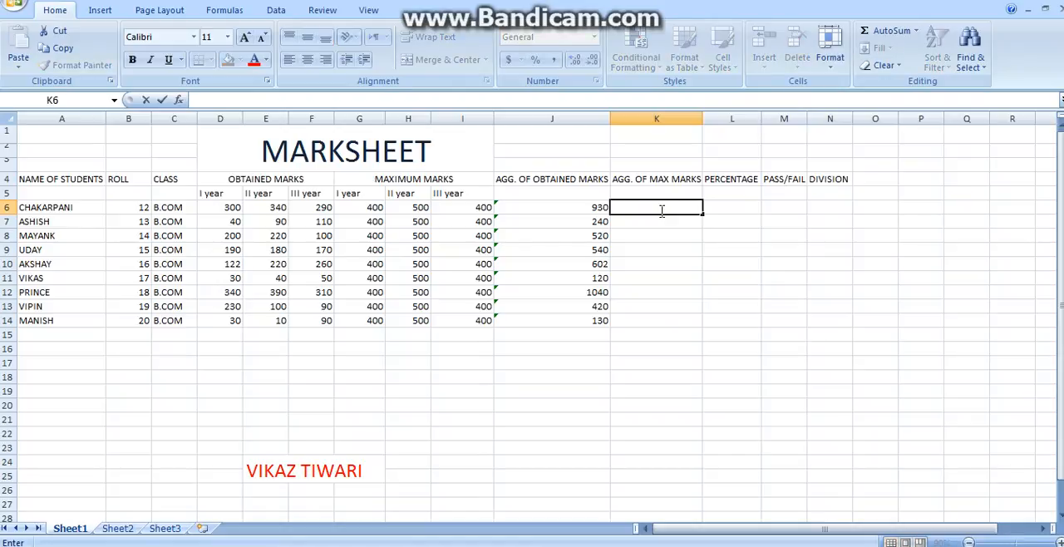
pyautogui.write('sum')
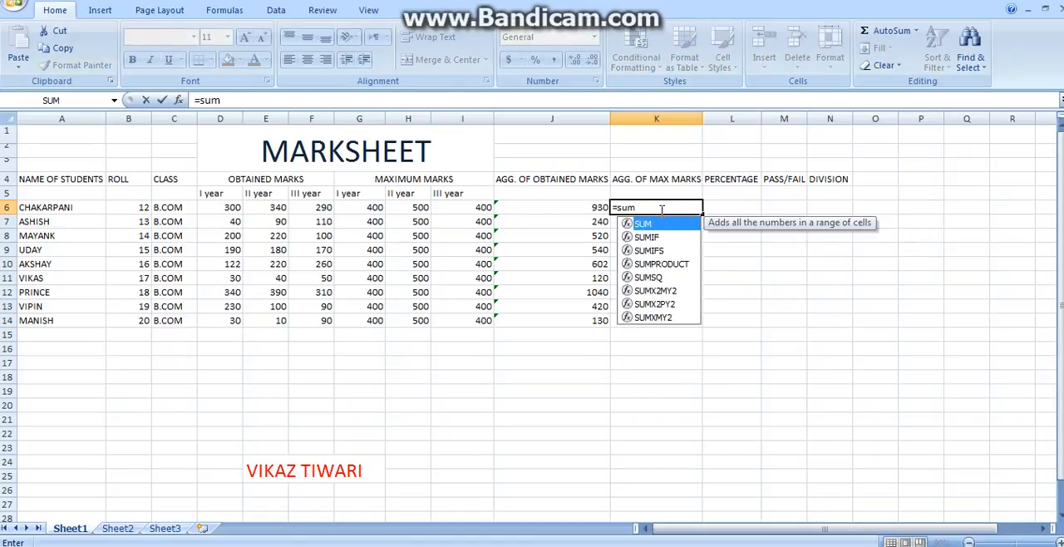
pyautogui.write('(')
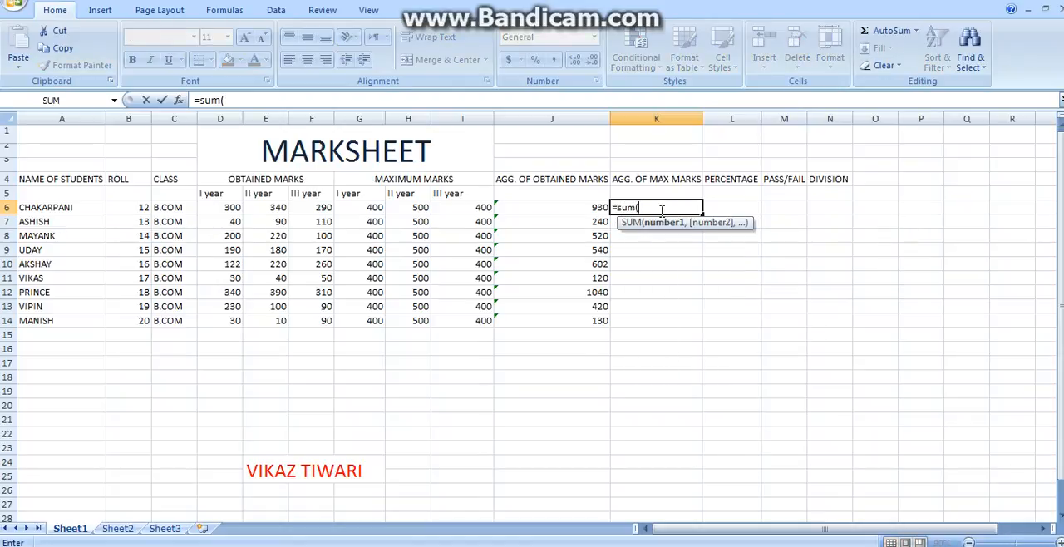
pyautogui.click(376, 211)
pyautogui.moveTo(375, 214); pyautogui.dragTo(449, 216)
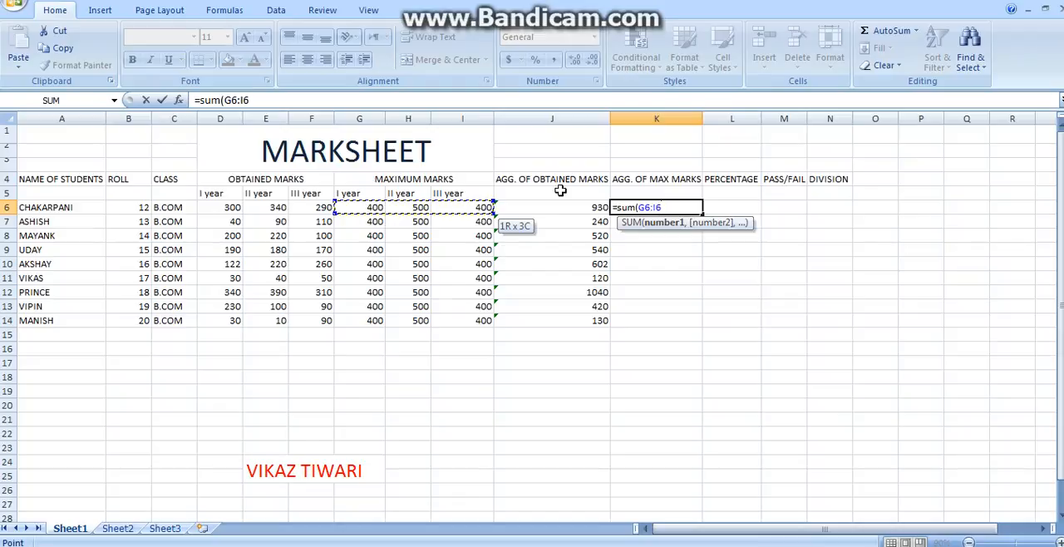
pyautogui.write(')')
pyautogui.press('Return')
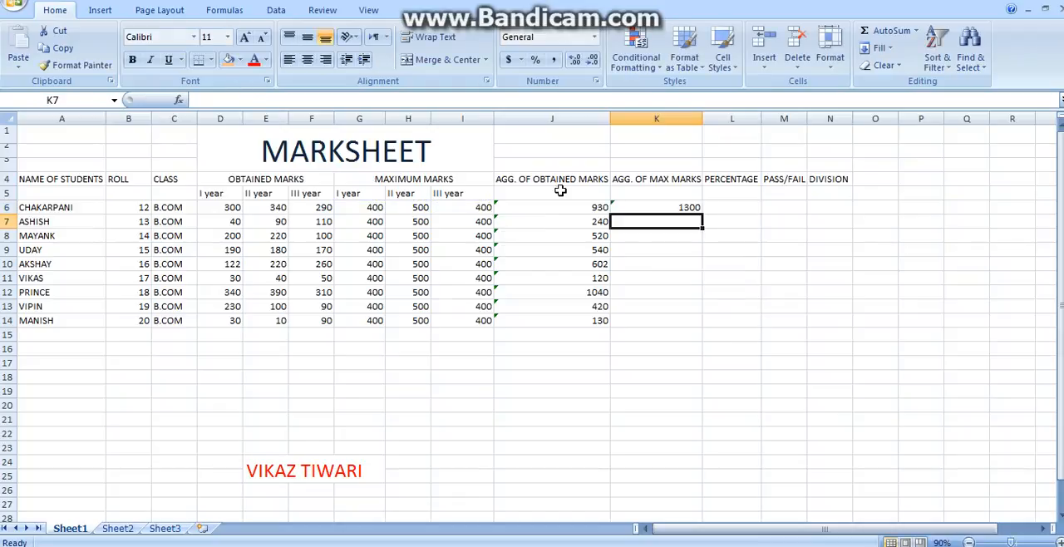
# Step: Fill the maximum marks total from K6 down to K14 for all students
pyautogui.click(669, 203)
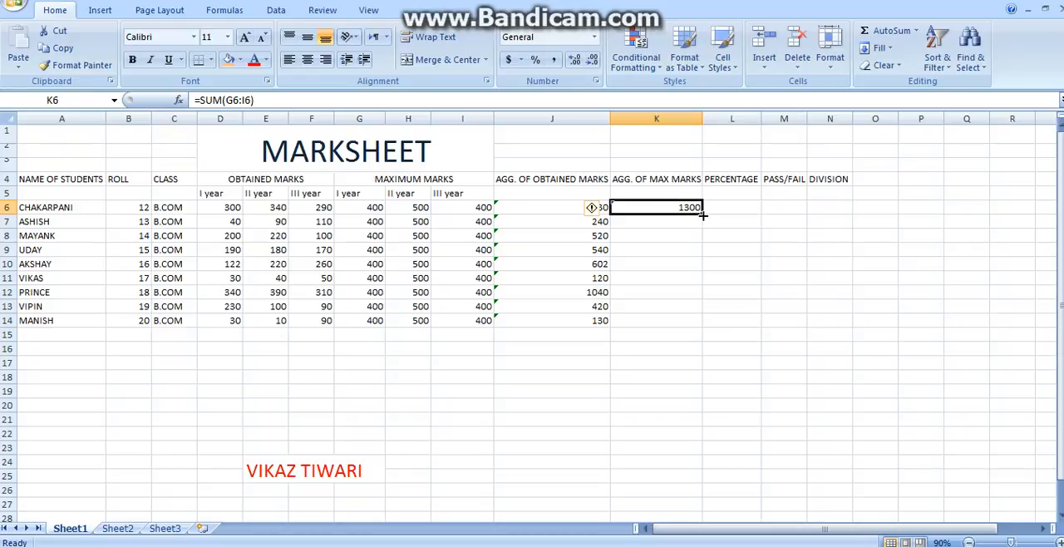
pyautogui.moveTo(702, 213); pyautogui.dragTo(696, 324)
pyautogui.click(687, 351)
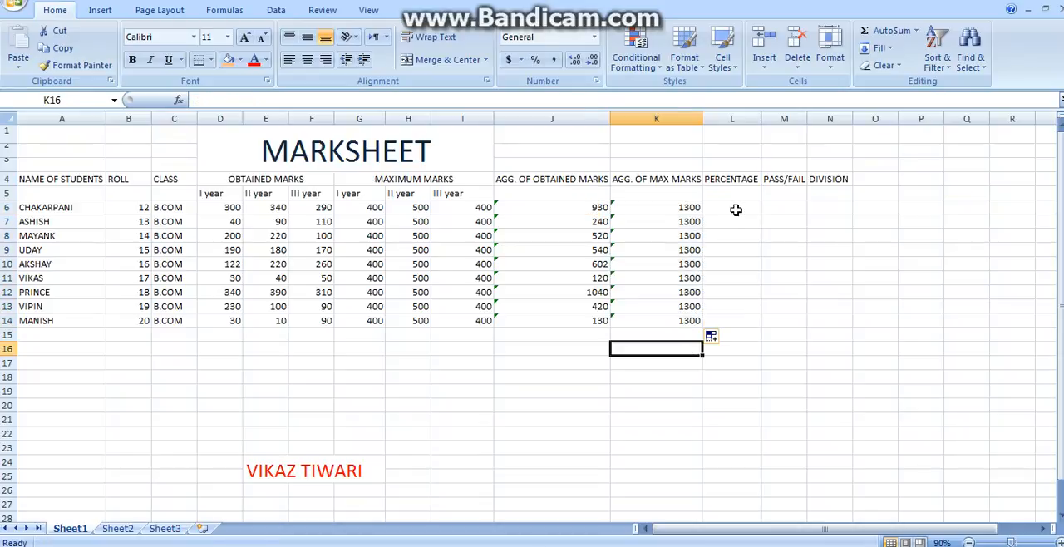
# Step: Enter =J6/K6*100 in L6 to calculate the first student's percentage
pyautogui.doubleClick(739, 213)
pyautogui.write('=')
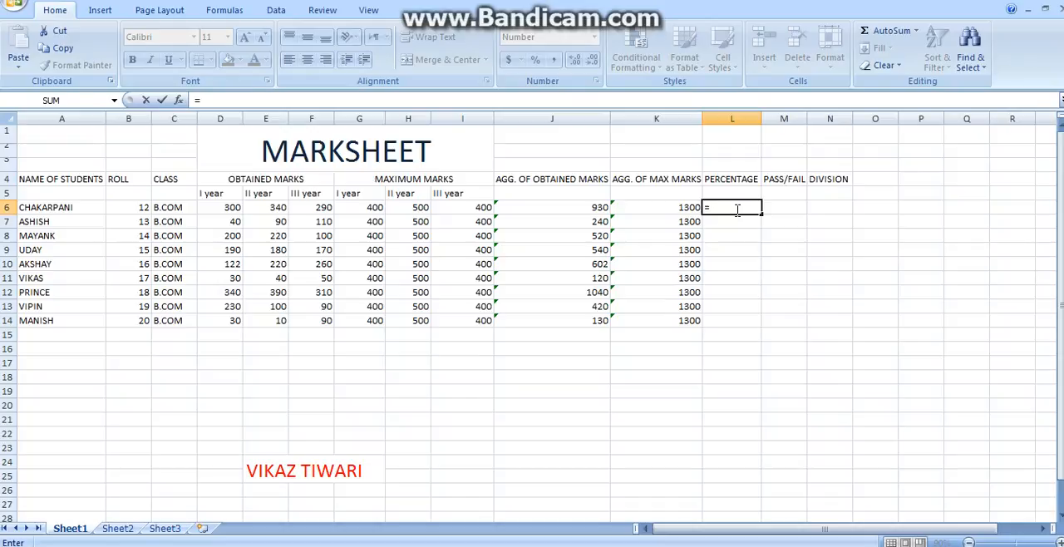
pyautogui.click(600, 209)
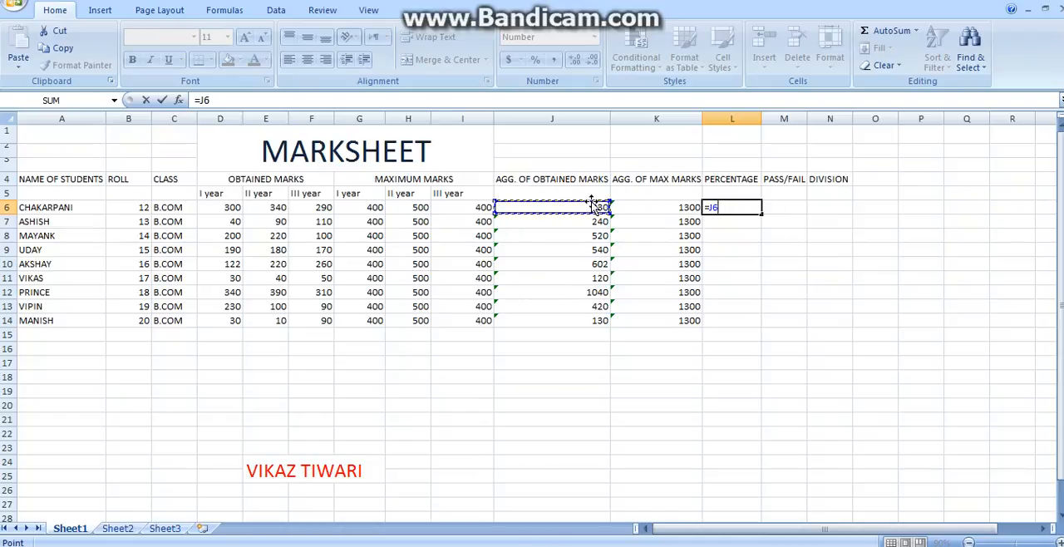
pyautogui.write('/')
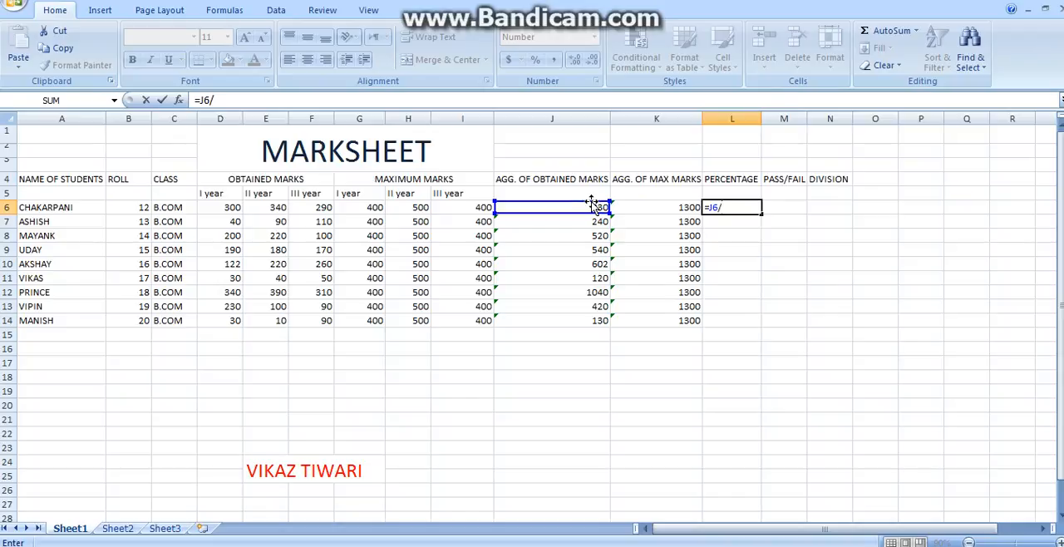
pyautogui.click(662, 207)
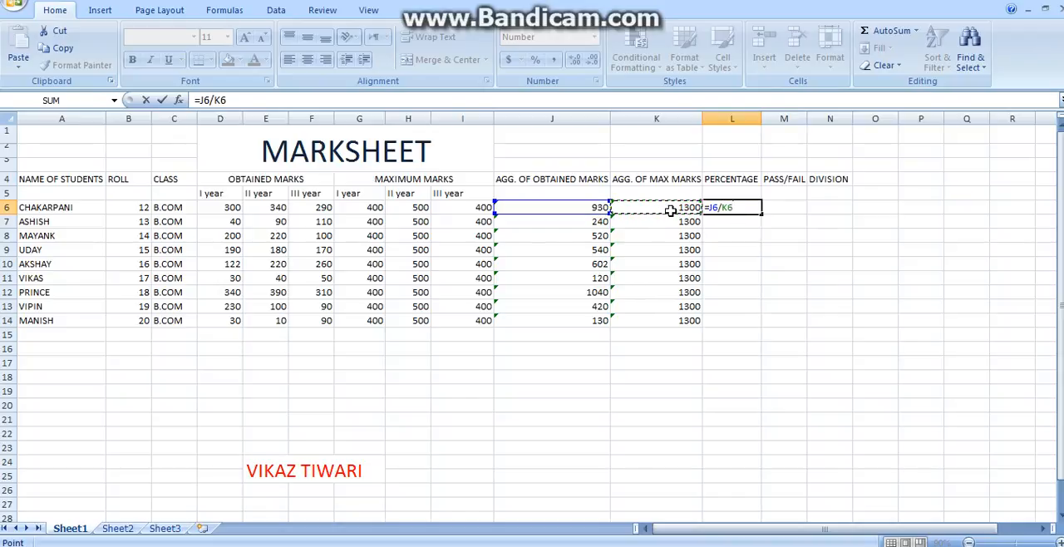
pyautogui.write('*100')
pyautogui.press('Return')
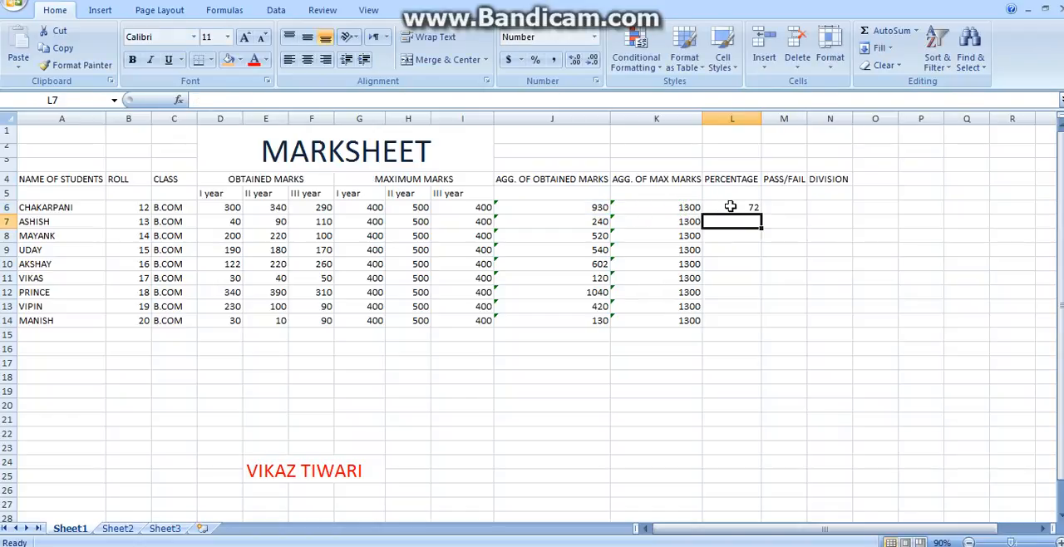
# Step: Fill the percentage formula from L6 down to L14 for all students
pyautogui.click(736, 208)
pyautogui.moveTo(763, 216); pyautogui.dragTo(738, 324)
pyautogui.click(731, 360)
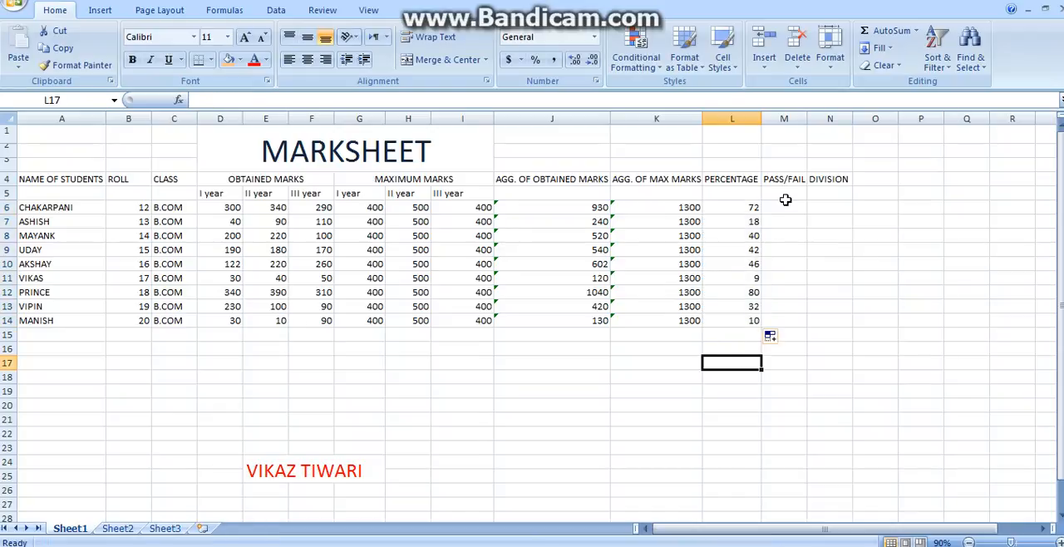
# Step: Begin an IF formula in M6 with the logical test J6>250 on the aggregate of obtained marks
pyautogui.click(782, 207)
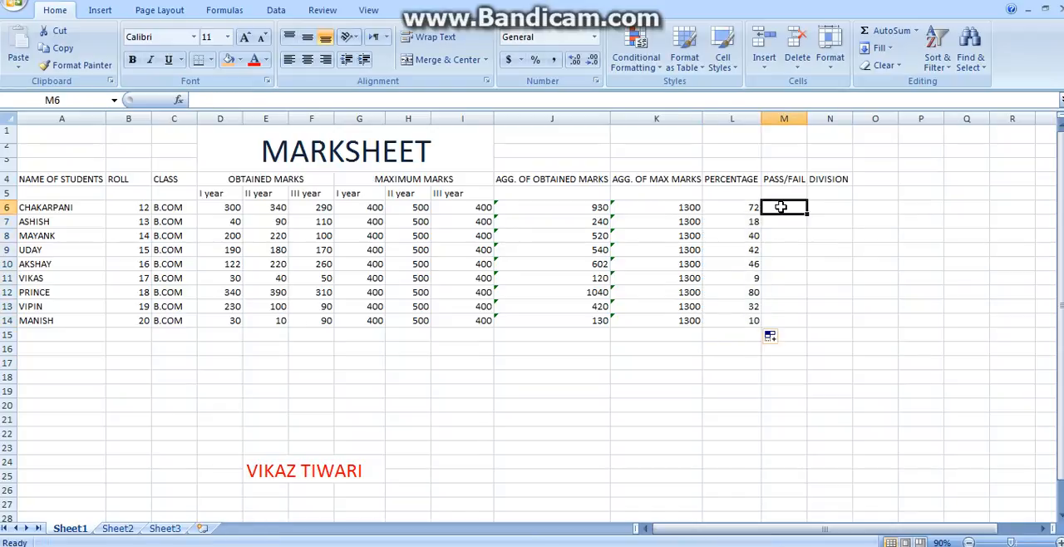
pyautogui.write('=')
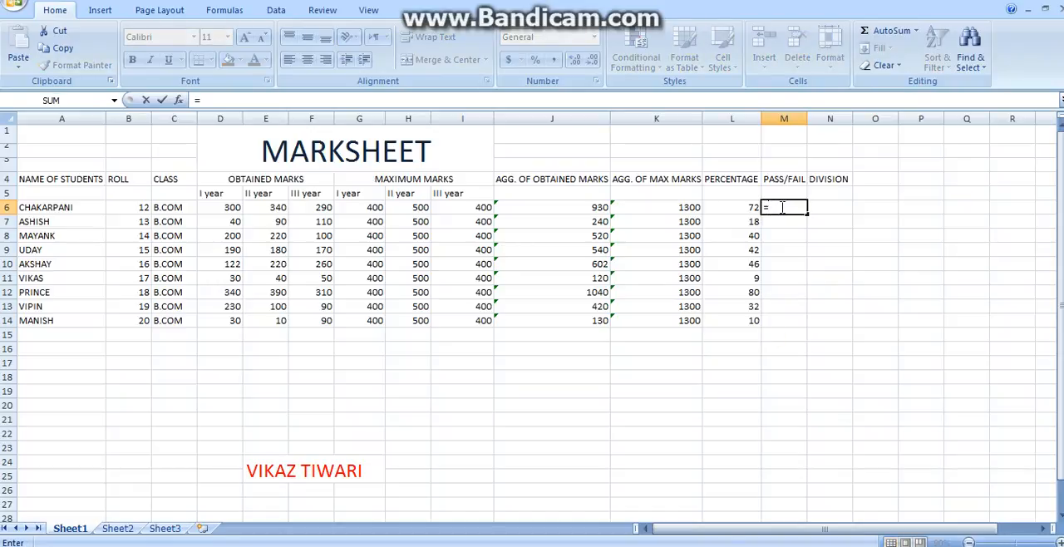
pyautogui.write('if')
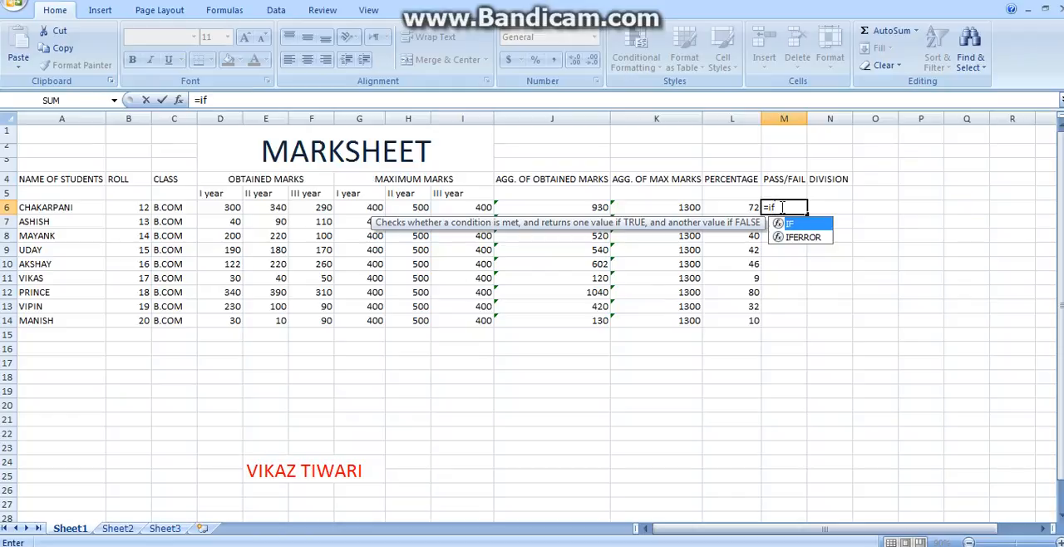
pyautogui.write('(')
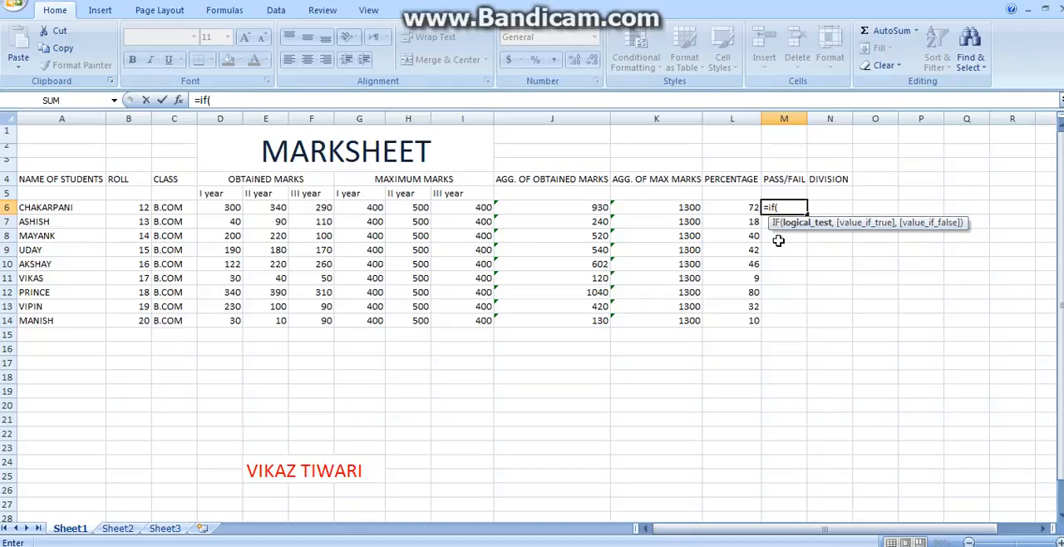
pyautogui.click(786, 209)
pyautogui.click(555, 207)
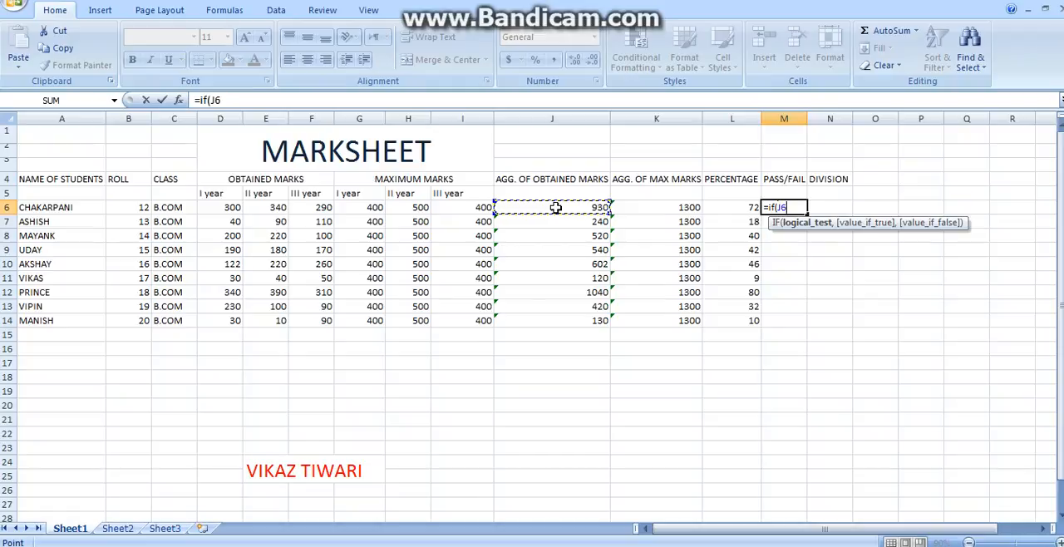
pyautogui.write('>250')
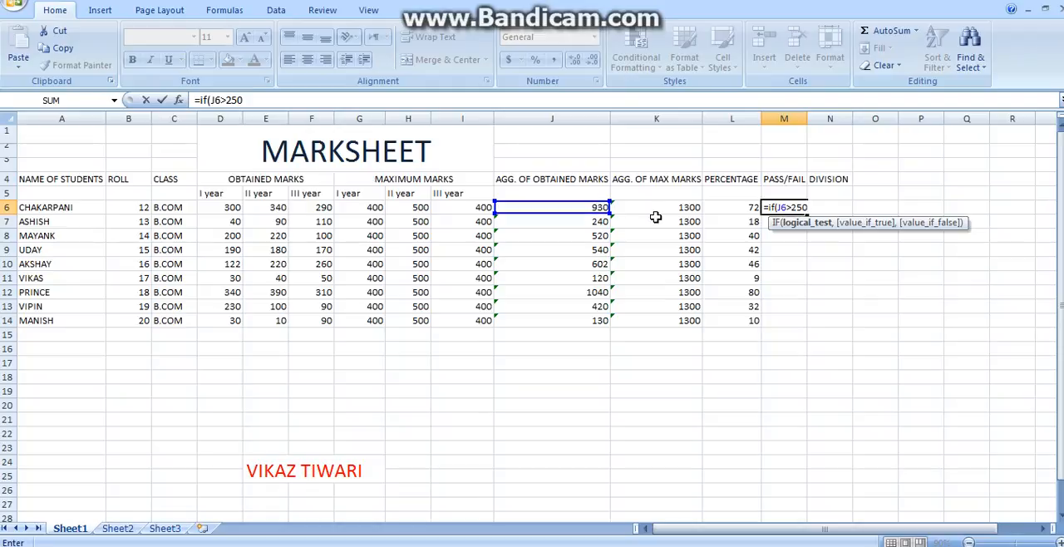
pyautogui.click(818, 204)
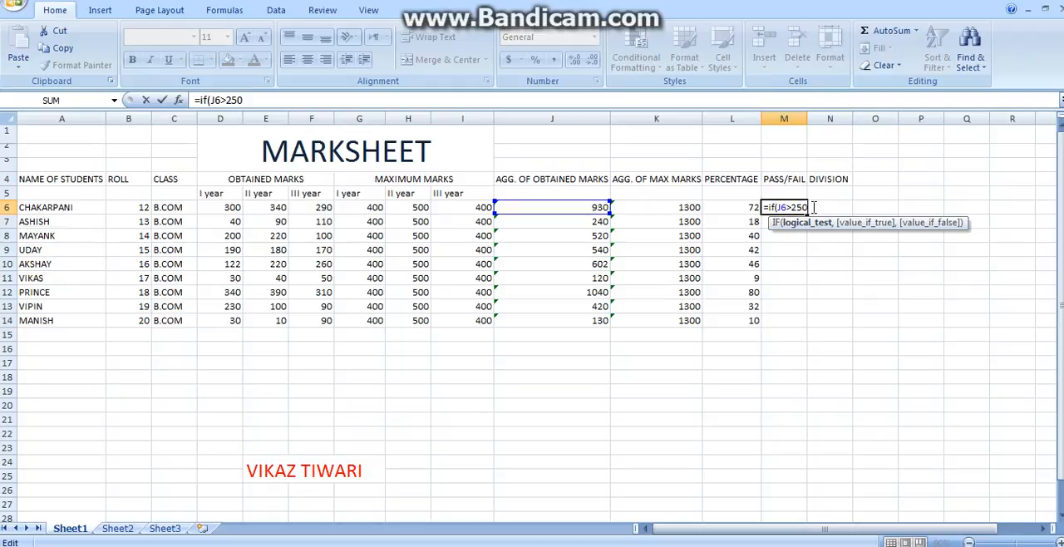
# Step: Complete the IF formula in M6 with "pass" as the true value and "fail" as the false value
pyautogui.write(',')
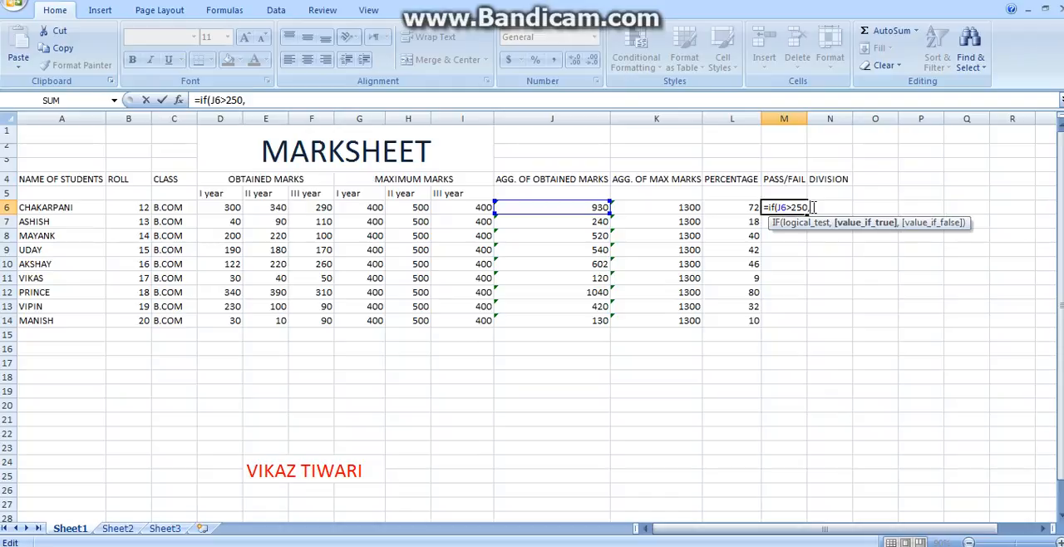
pyautogui.write('"pass",')
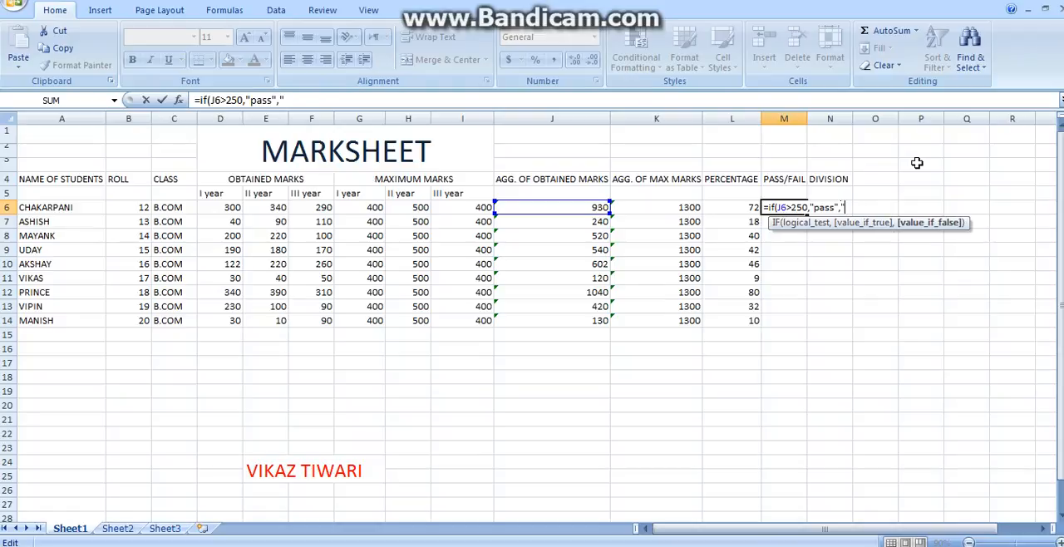
pyautogui.write('"fail")')
pyautogui.press('Return')
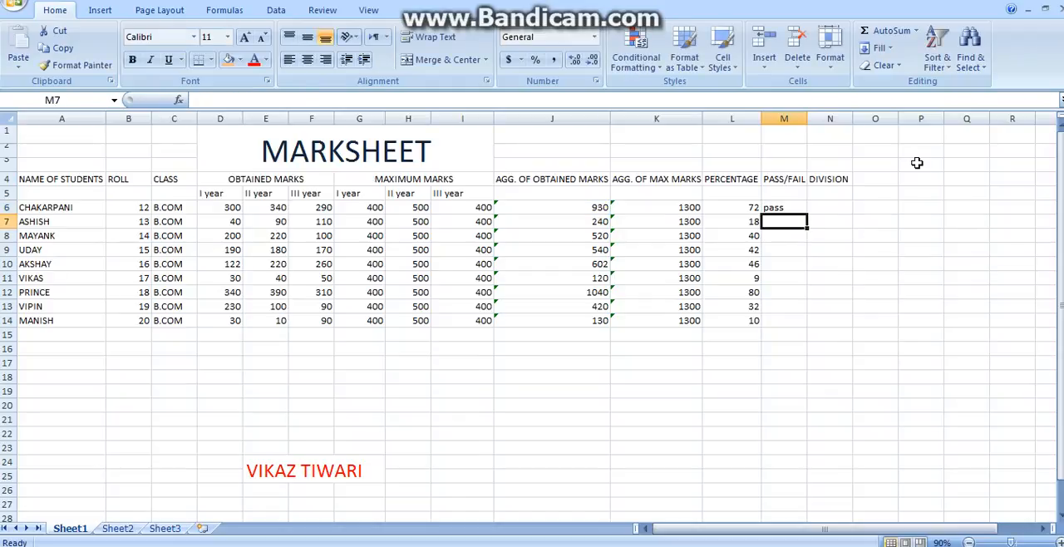
# Step: Fill the pass/fail formula from M6 down to M14 for all students
pyautogui.click(792, 209)
pyautogui.moveTo(806, 214); pyautogui.dragTo(803, 323)
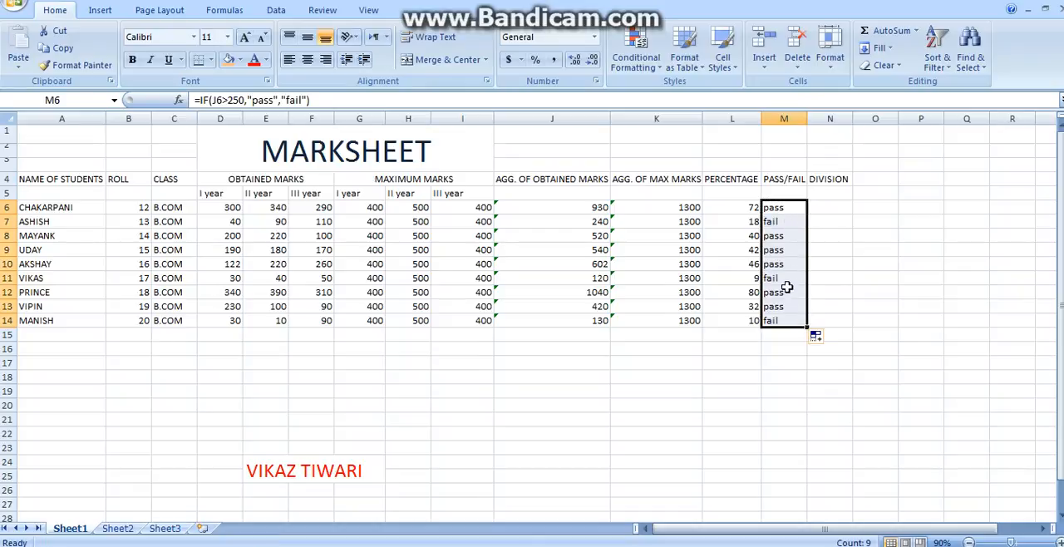
pyautogui.click(789, 208)
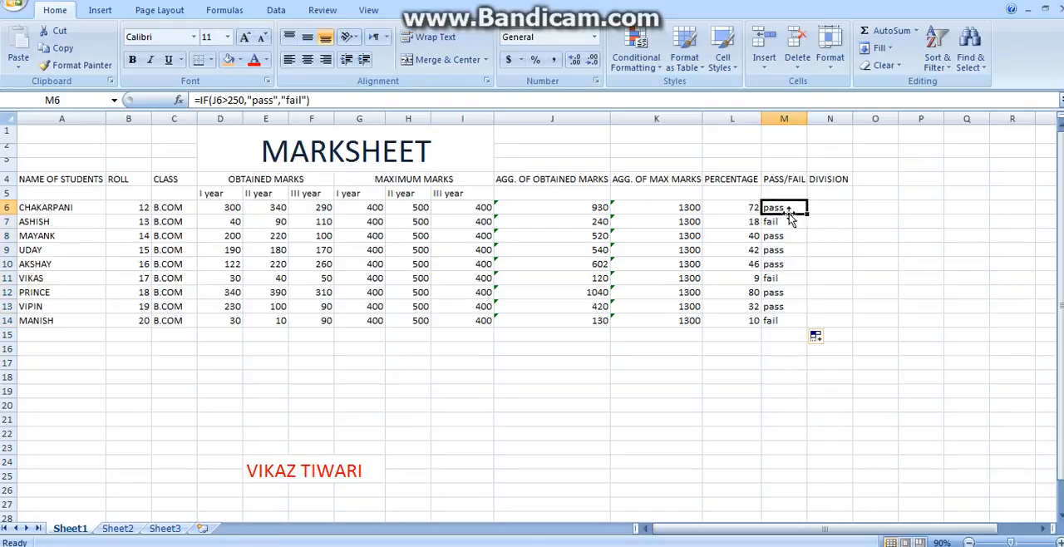
# Step: Strip the arguments from the IF formula in M6, leaving =IF(), and open its Function Arguments dialog
pyautogui.doubleClick(790, 208)
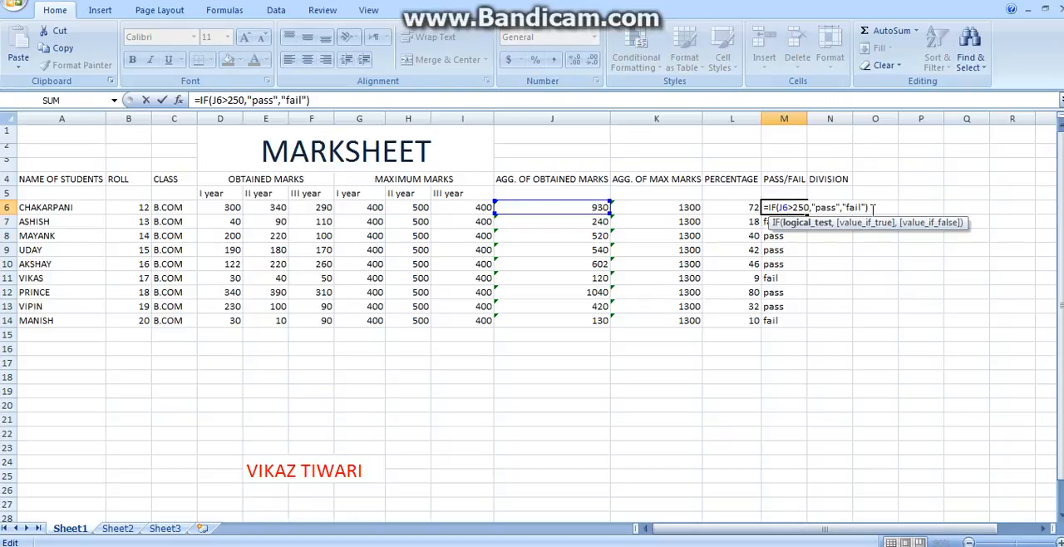
pyautogui.click(871, 208)
pyautogui.press('BackSpace')
pyautogui.press('BackSpace')
pyautogui.press('BackSpace')
pyautogui.press('BackSpace')
pyautogui.press('BackSpace')
pyautogui.press('BackSpace')
pyautogui.press('BackSpace')
pyautogui.press('BackSpace')
pyautogui.press('BackSpace')
pyautogui.press('BackSpace')
pyautogui.press('BackSpace')
pyautogui.press('BackSpace')
pyautogui.press('BackSpace')
pyautogui.press('BackSpace')
pyautogui.press('BackSpace')
pyautogui.press('BackSpace')
pyautogui.press('BackSpace')
pyautogui.press('BackSpace')
pyautogui.press('BackSpace')
pyautogui.press('BackSpace')
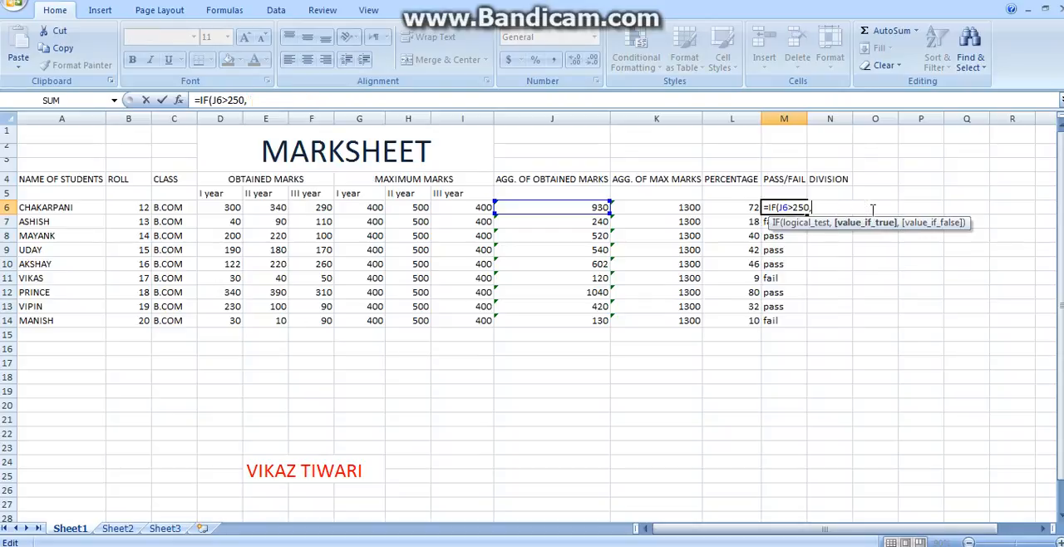
pyautogui.press('BackSpace')
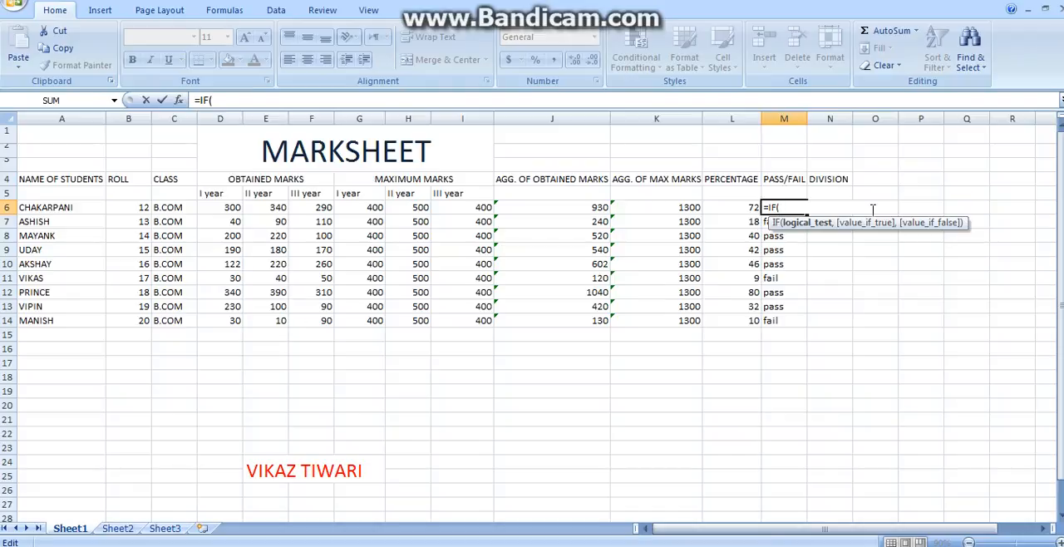
pyautogui.write(')')
pyautogui.hotkey('ctrl', 'a')
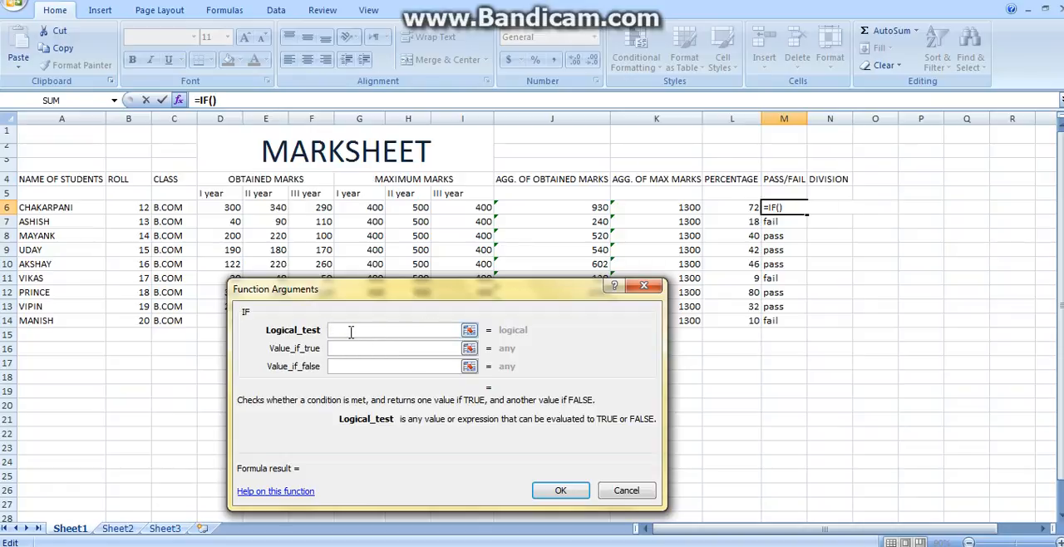
# Step: Rebuild the IF function in M6 with logical test J6>250, value if true "pass" and value if false "fail"
pyautogui.click(566, 210)
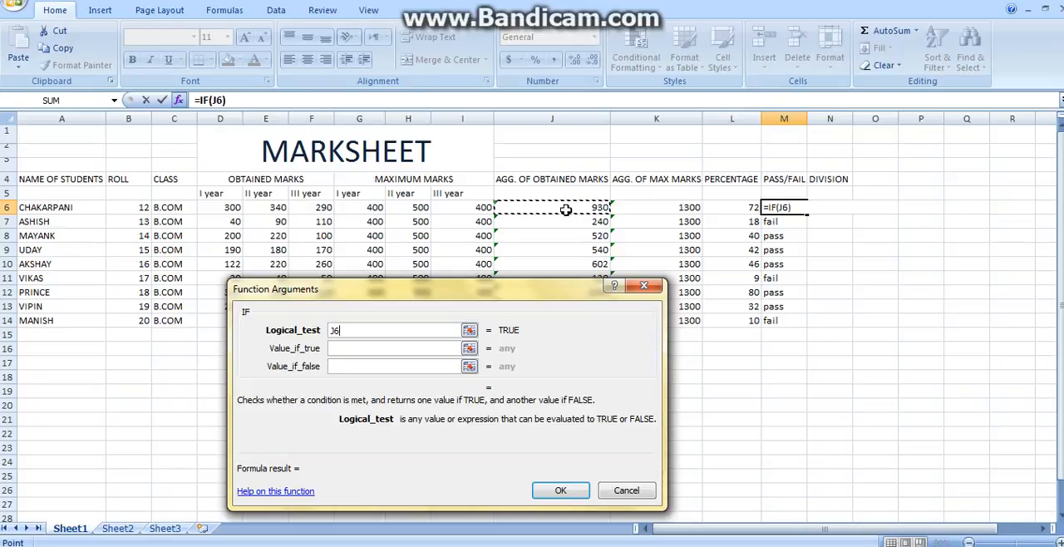
pyautogui.write('>250')
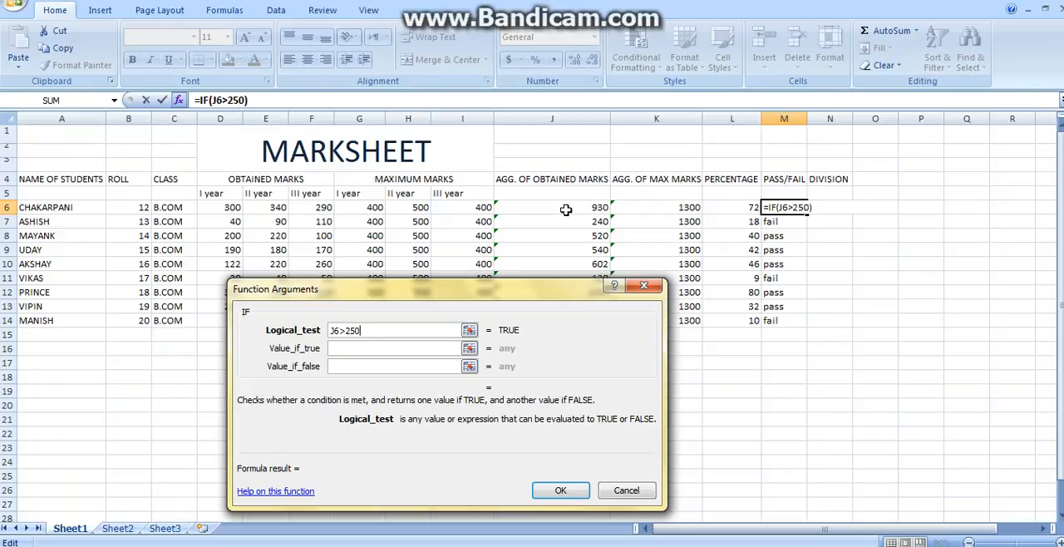
pyautogui.click(440, 348)
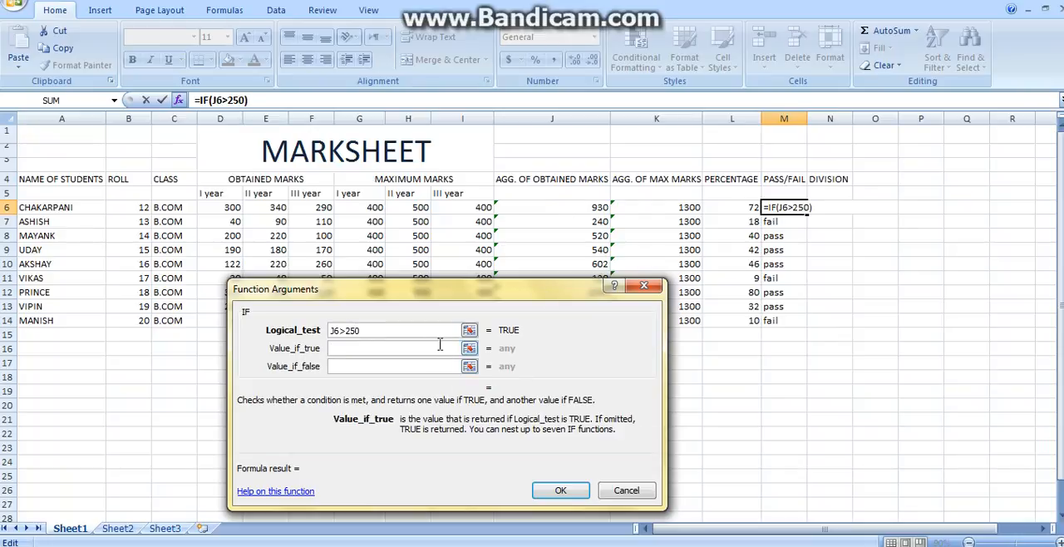
pyautogui.write('pass')
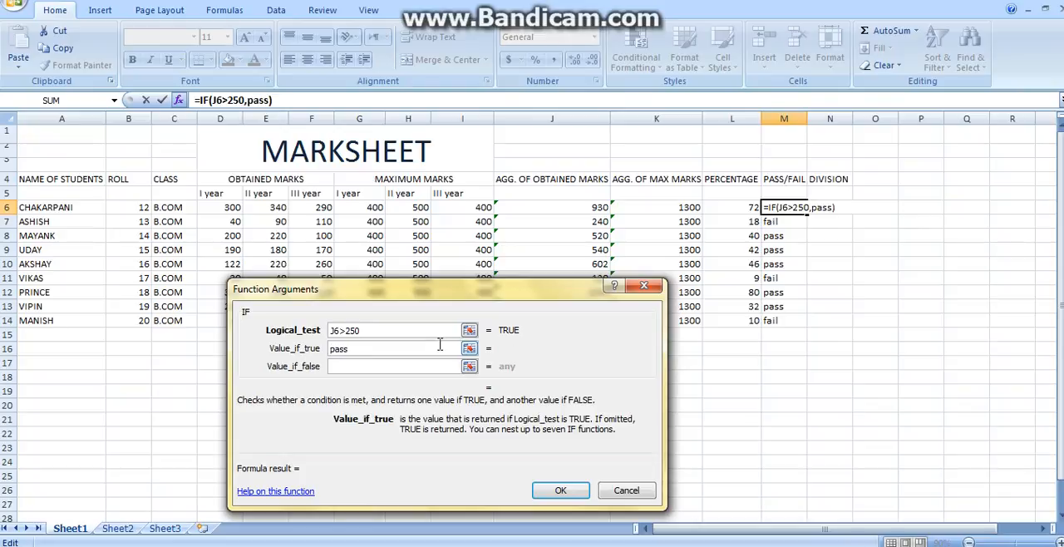
pyautogui.click(416, 367)
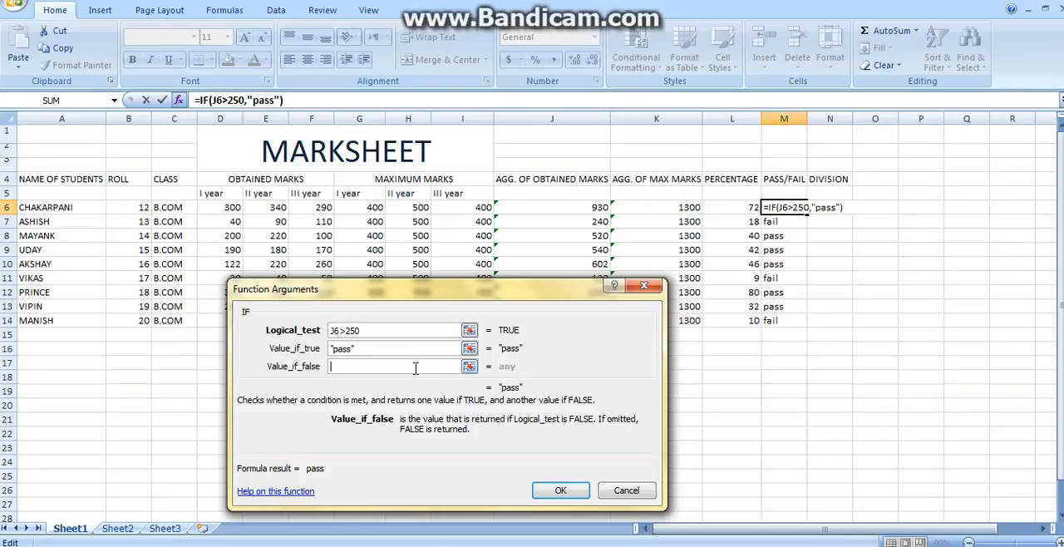
pyautogui.write('fail')
pyautogui.press('Return')
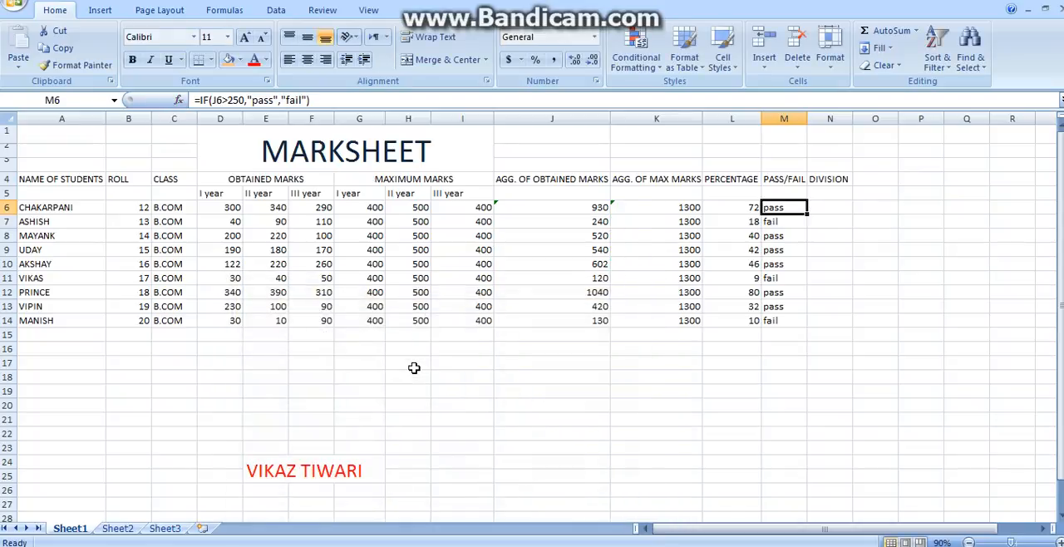
# Step: Start an IF formula in N6 with logical test J6>900 and "I" as the value if true
pyautogui.click(828, 211)
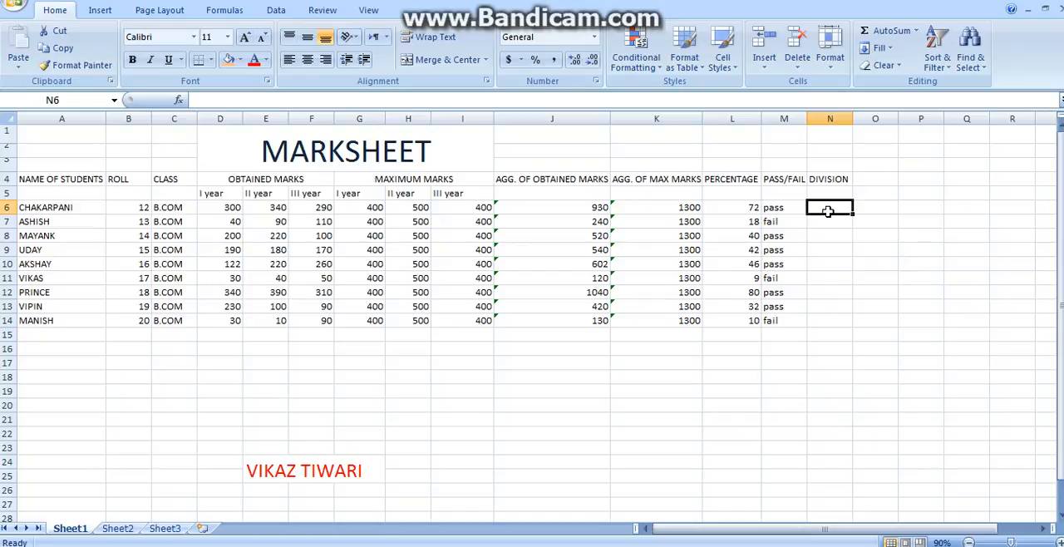
pyautogui.write('=')
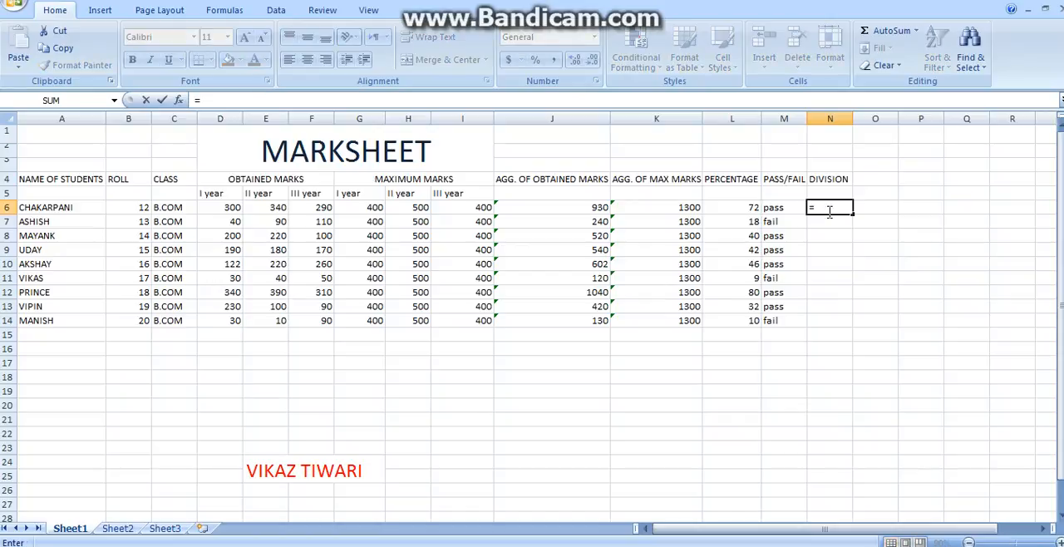
pyautogui.write('if')
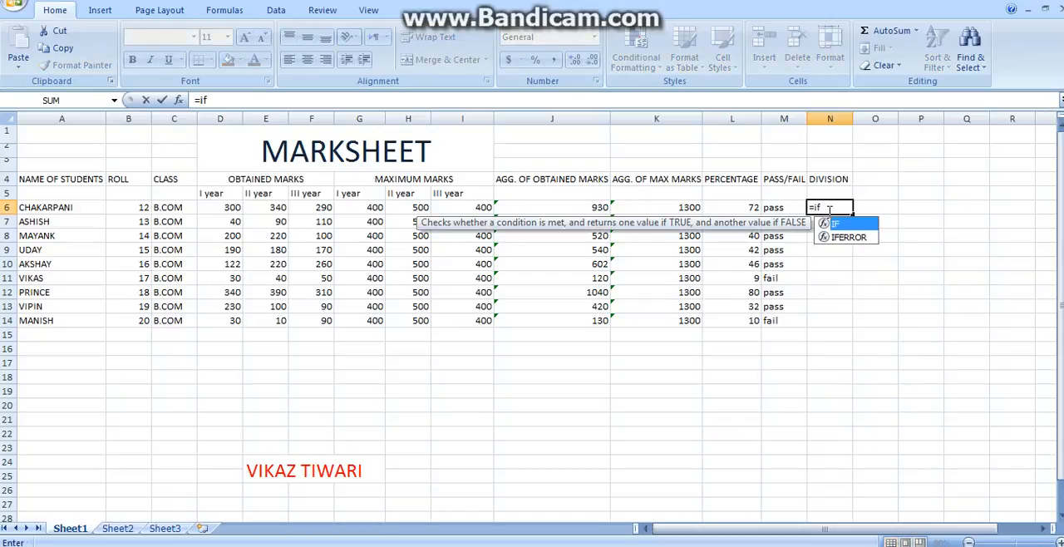
pyautogui.write('(')
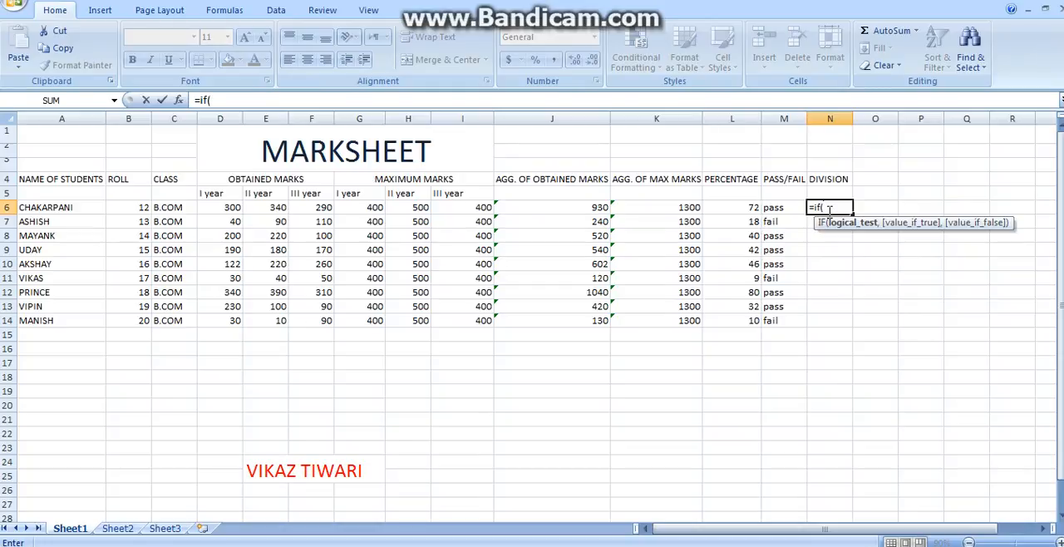
pyautogui.click(599, 207)
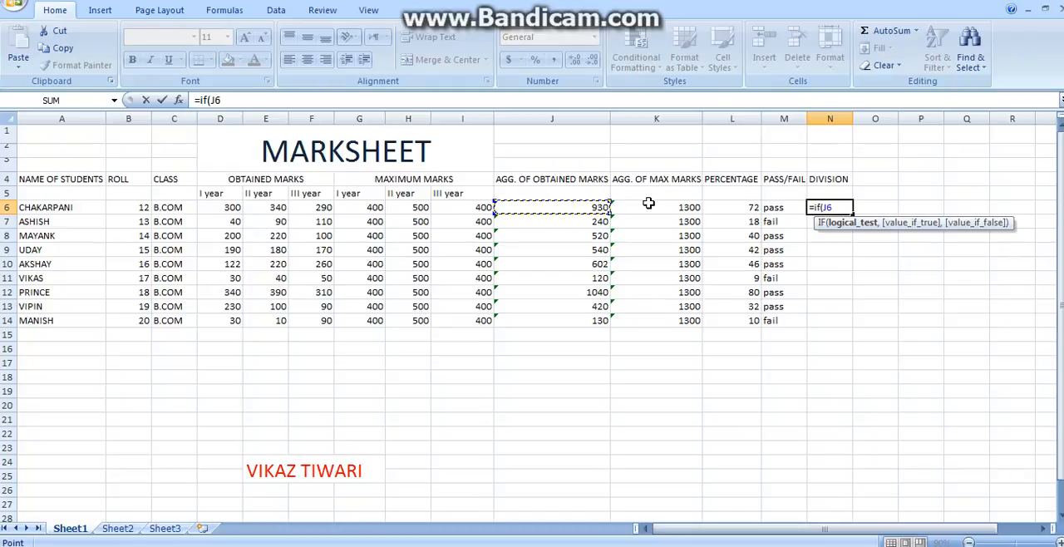
pyautogui.write('>900,')
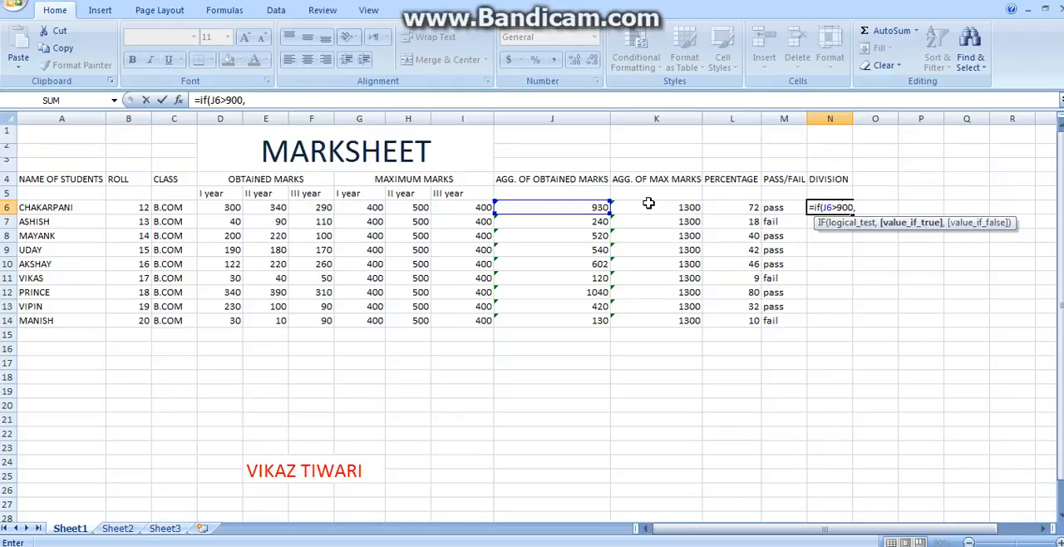
pyautogui.write('"I",')
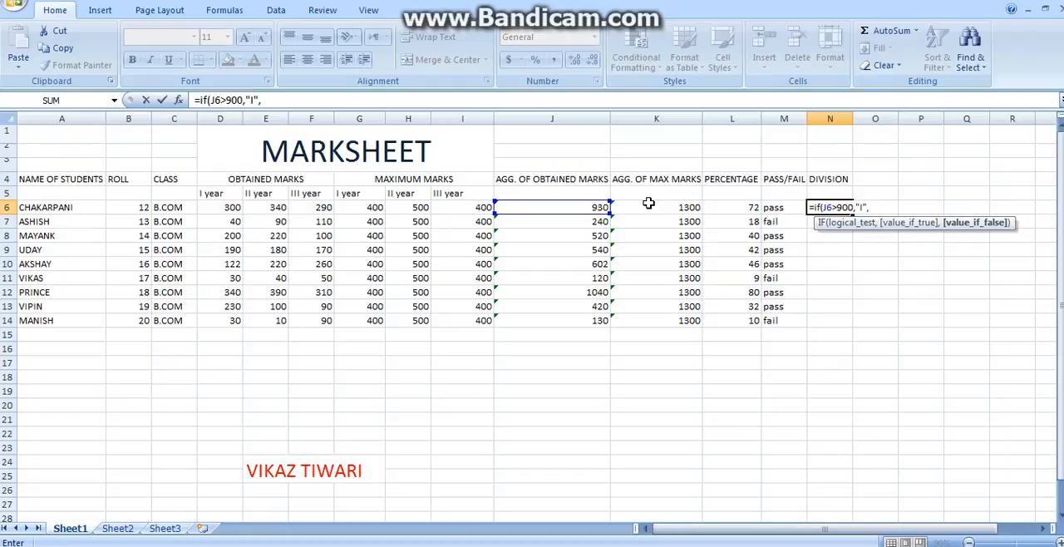
# Step: Nest a second IF as the false value in N6, testing J6>500 and returning "II" if true
pyautogui.write('if')
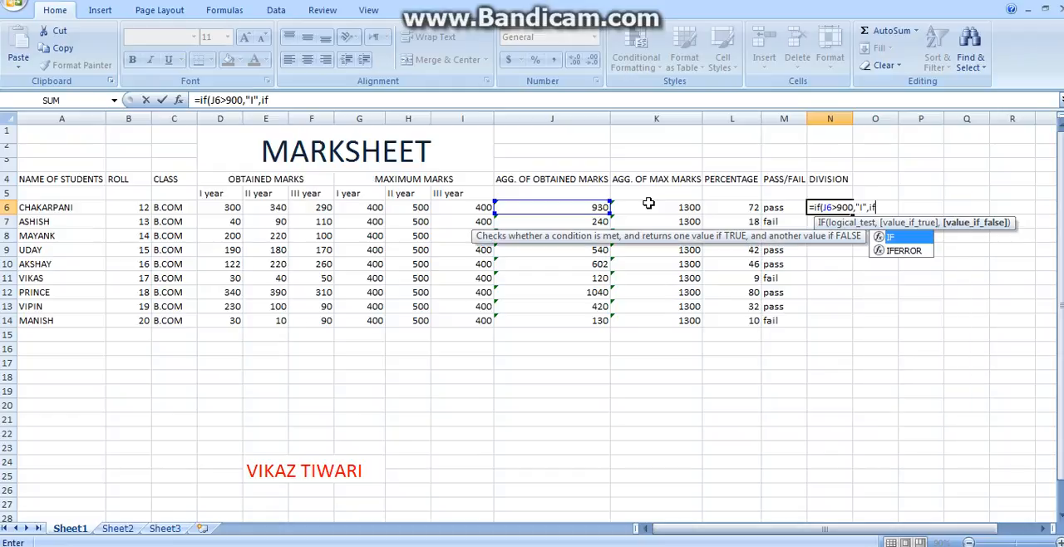
pyautogui.write('(')
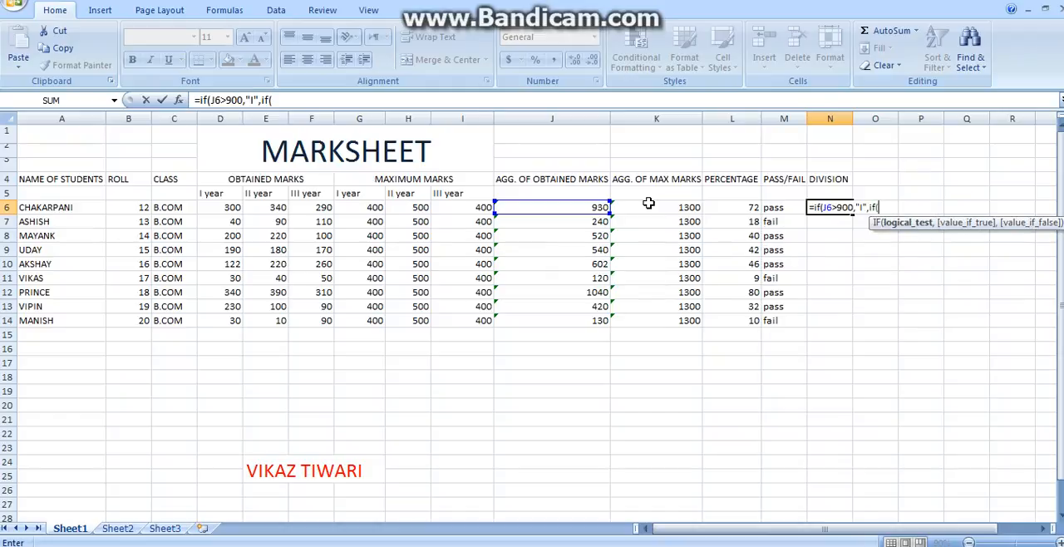
pyautogui.click(591, 208)
pyautogui.write('>500,')
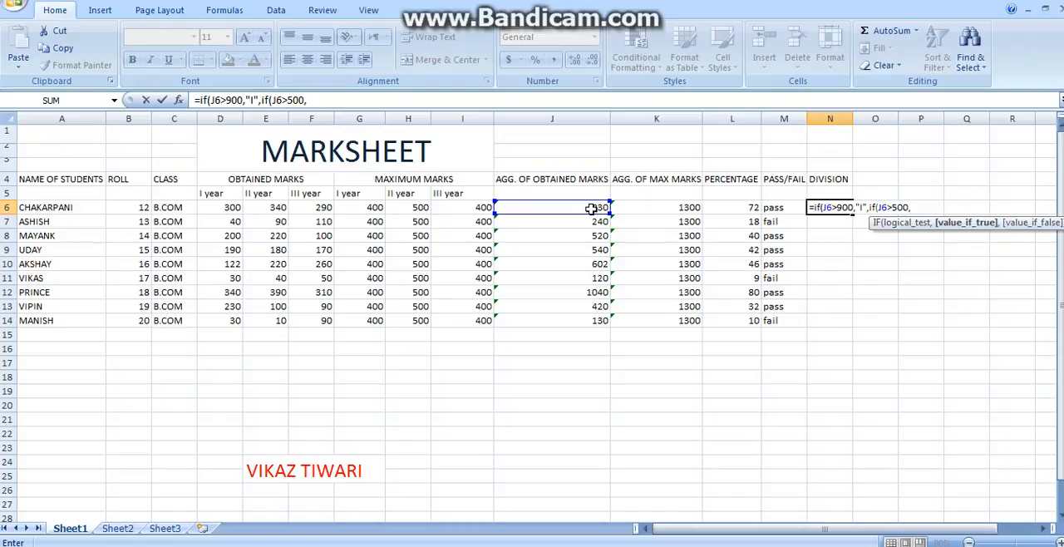
pyautogui.write('"II",')
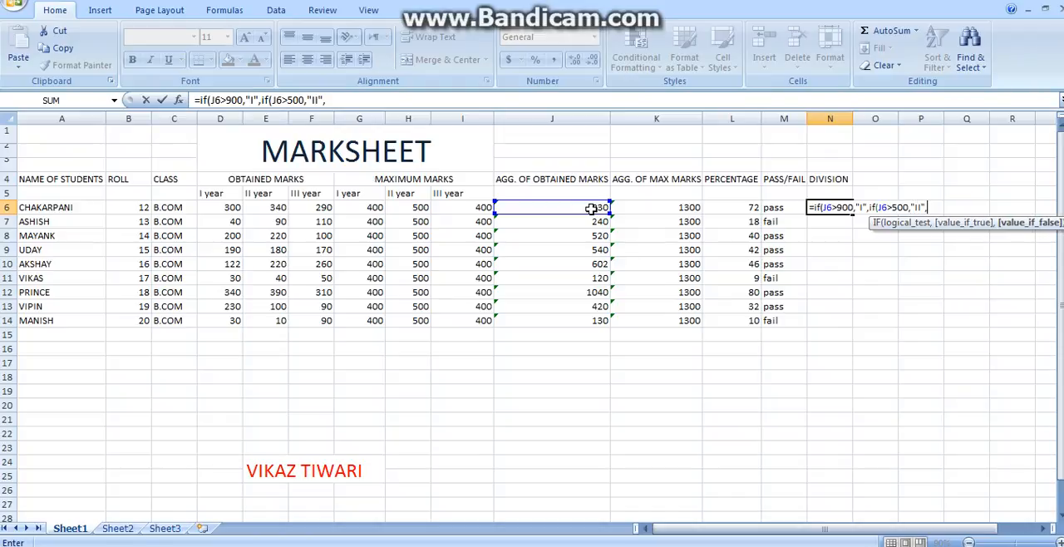
pyautogui.write('"III")')
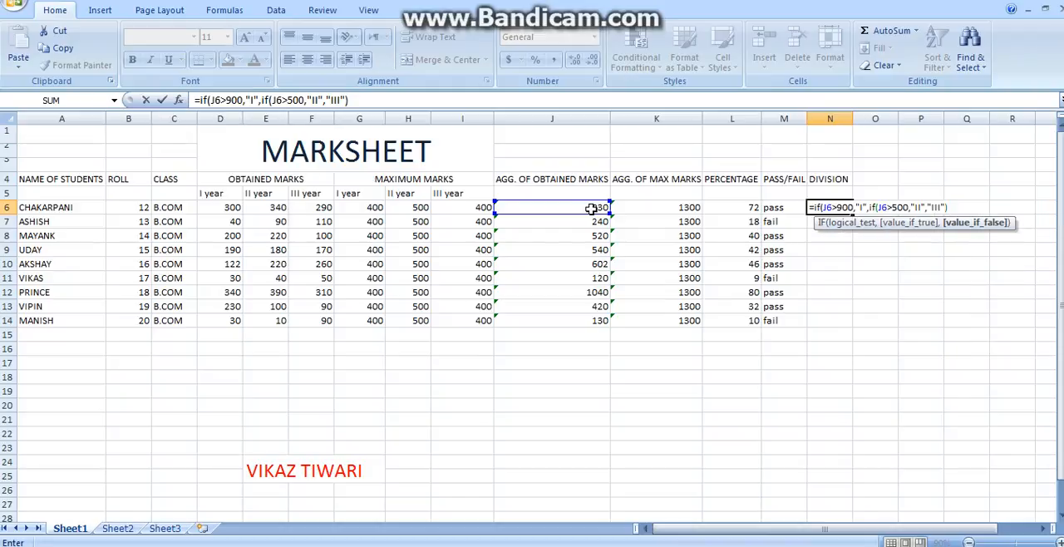
# Step: Finish the nested division formula in N6 with "III" as the value if false and enter it
pyautogui.press('Return')
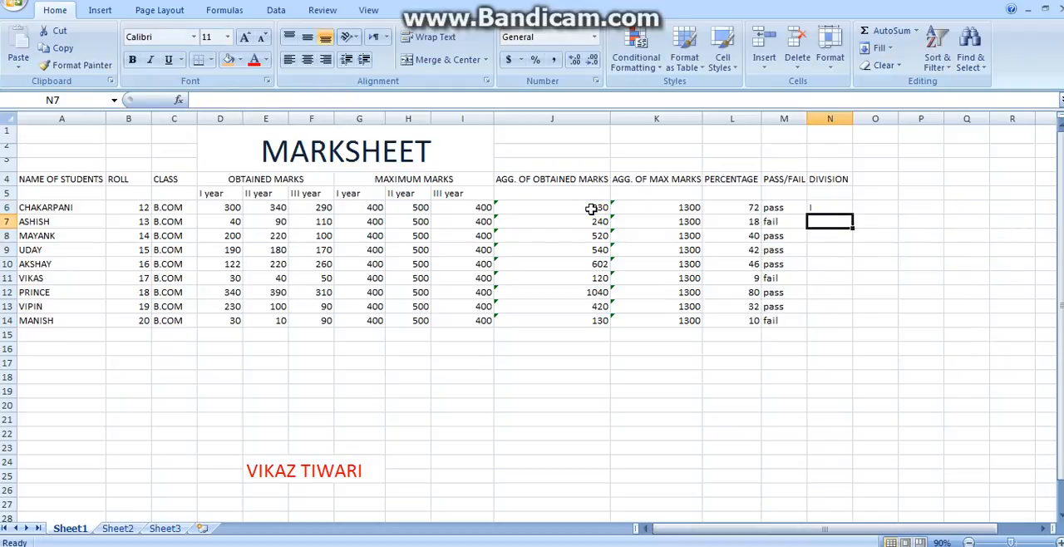
# Step: Fill the division formula from N6 down to N14 for all students
pyautogui.click(835, 208)
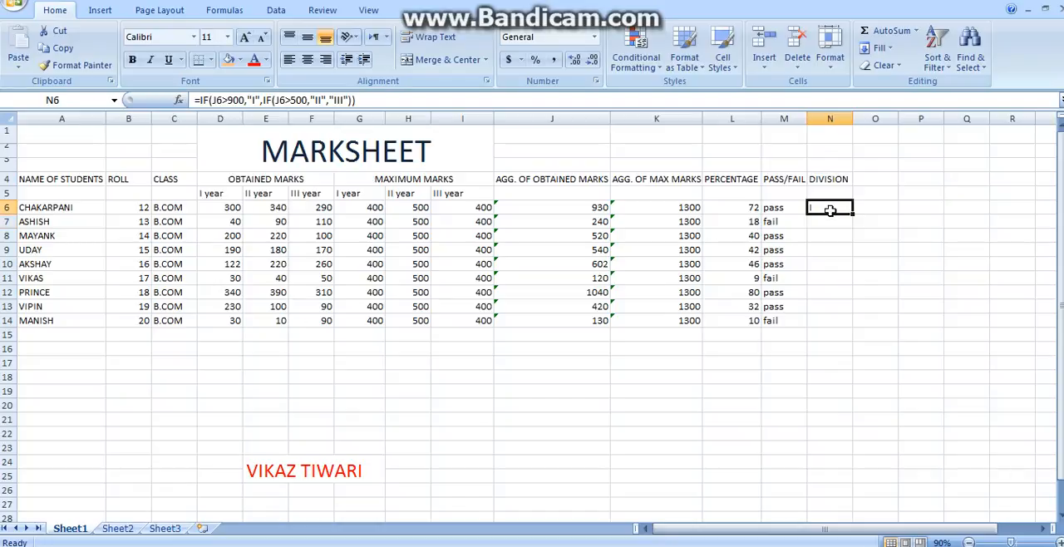
pyautogui.moveTo(852, 214); pyautogui.dragTo(833, 329)
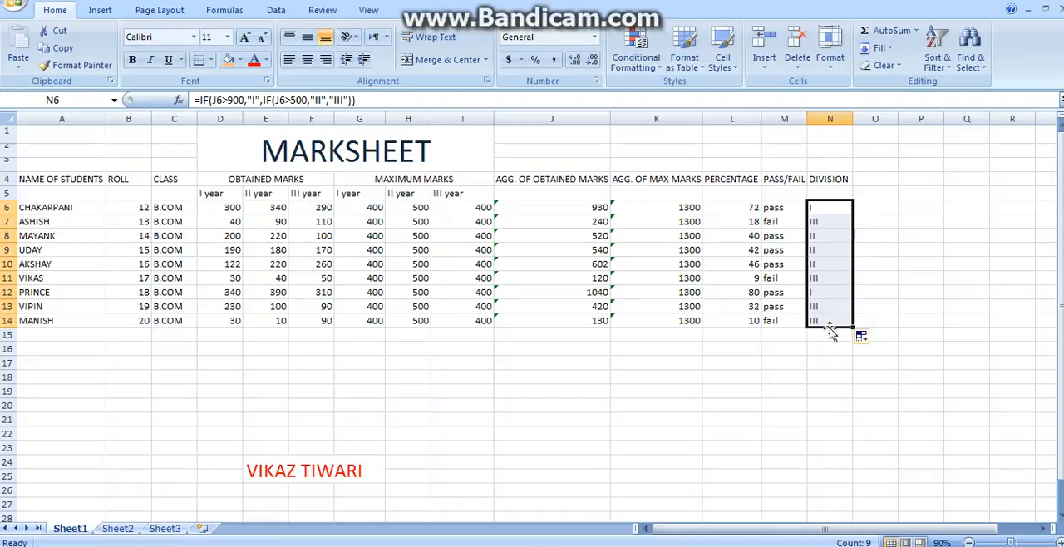
pyautogui.click(815, 351)
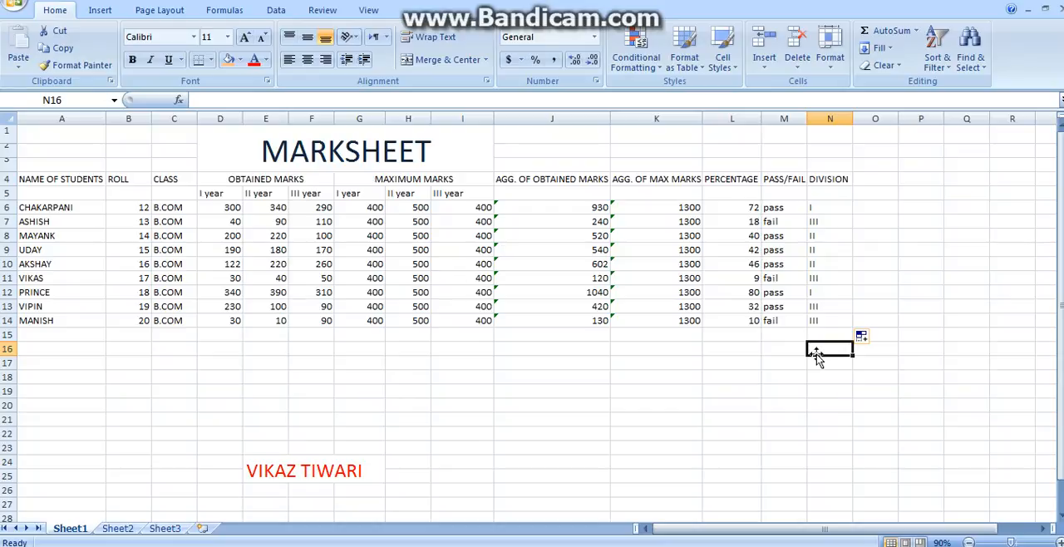
# Step: Shade the MARKSHEET title block A1:N3 with a light blue theme fill
pyautogui.click(61, 137)
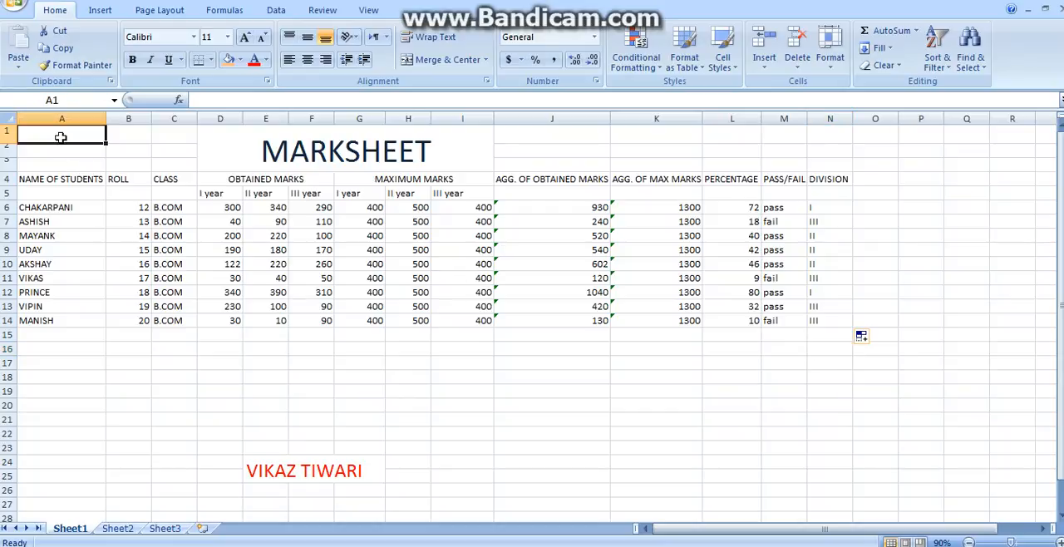
pyautogui.hotkey('shift', 'Down')
pyautogui.hotkey('shift', 'Down')
pyautogui.hotkey('shift', 'Right')
pyautogui.hotkey('shift', 'Right')
pyautogui.hotkey('shift', 'Right')
pyautogui.hotkey('shift', 'Right')
pyautogui.hotkey('shift', 'Right')
pyautogui.hotkey('shift', 'Right')
pyautogui.hotkey('shift', 'Right')
pyautogui.hotkey('shift', 'Right')
pyautogui.hotkey('shift', 'Right')
pyautogui.hotkey('shift', 'Right')
pyautogui.hotkey('shift', 'Right')
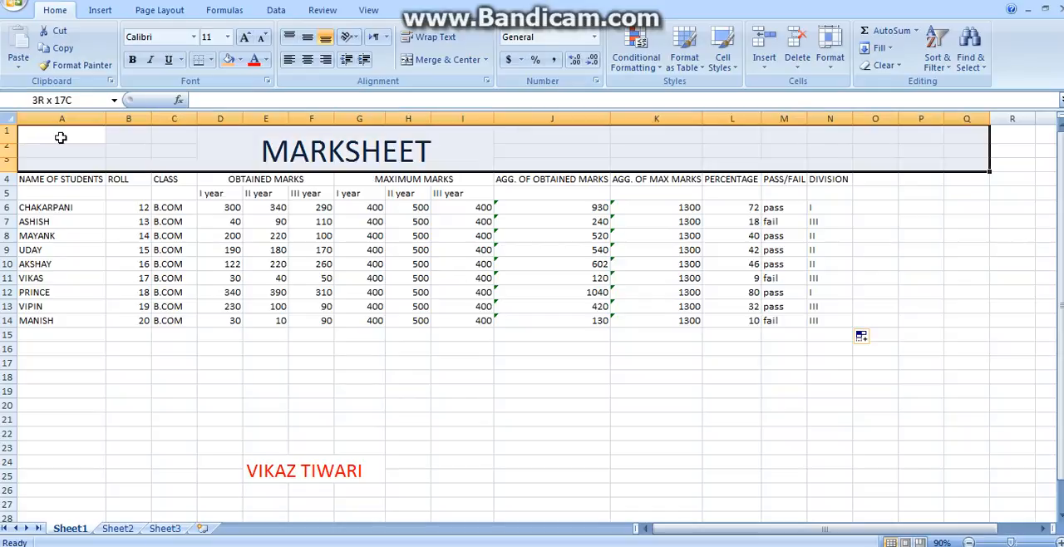
pyautogui.hotkey('shift', 'Left')
pyautogui.hotkey('shift', 'Left')
pyautogui.hotkey('shift', 'Left')
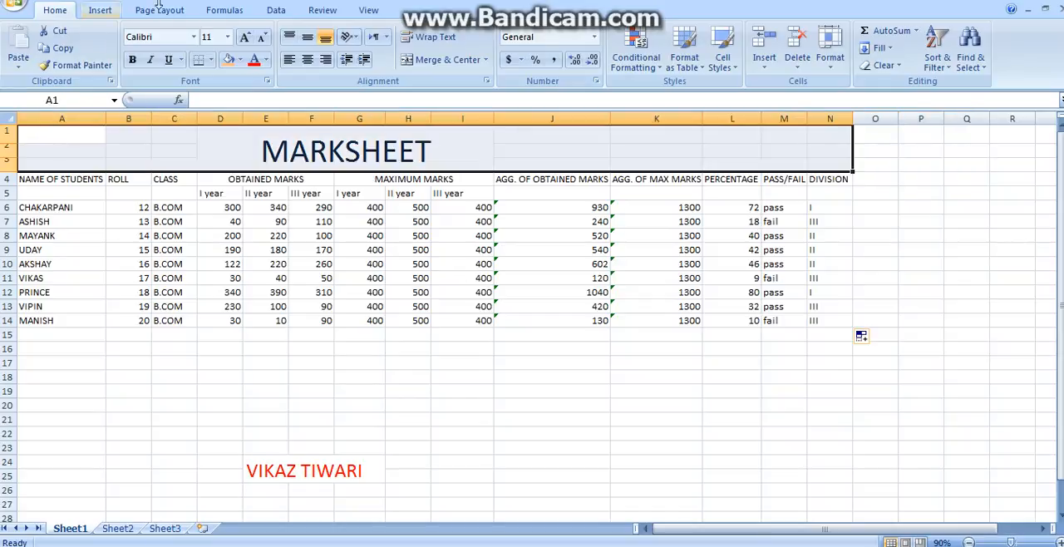
pyautogui.click(240, 60)
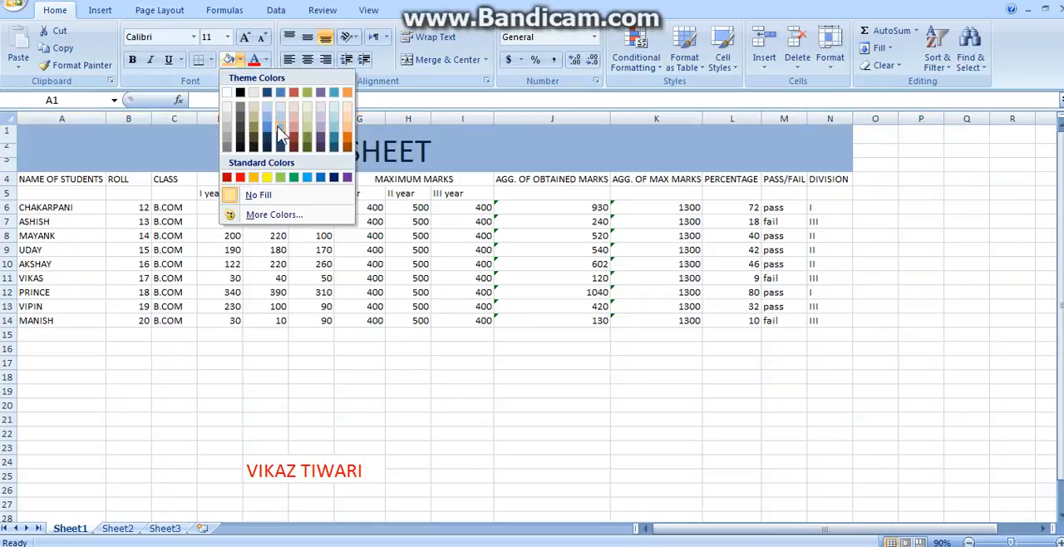
pyautogui.click(276, 127)
# Step: Shade the column heading rows A4:N5 with a light red theme fill
pyautogui.click(45, 179)
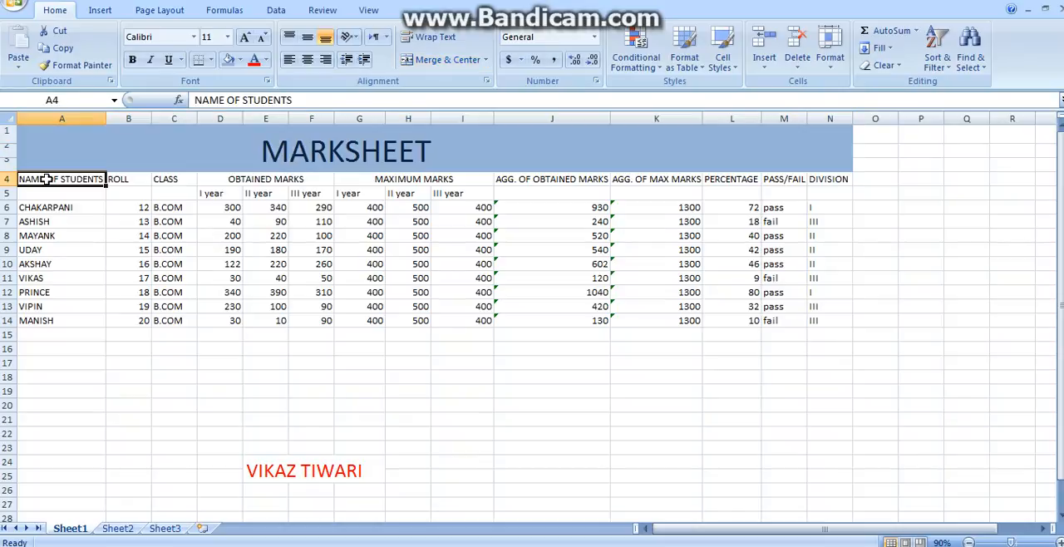
pyautogui.hotkey('shift', 'Down')
pyautogui.hotkey('shift', 'Right')
pyautogui.hotkey('shift', 'Right')
pyautogui.hotkey('shift', 'Right')
pyautogui.hotkey('shift', 'Right')
pyautogui.hotkey('shift', 'Right')
pyautogui.hotkey('shift', 'Right')
pyautogui.hotkey('shift', 'Right')
pyautogui.hotkey('shift', 'Right')
pyautogui.hotkey('shift', 'Right')
pyautogui.hotkey('shift', 'Right')
pyautogui.hotkey('shift', 'Right')
pyautogui.hotkey('shift', 'Right')
pyautogui.hotkey('shift', 'Right')
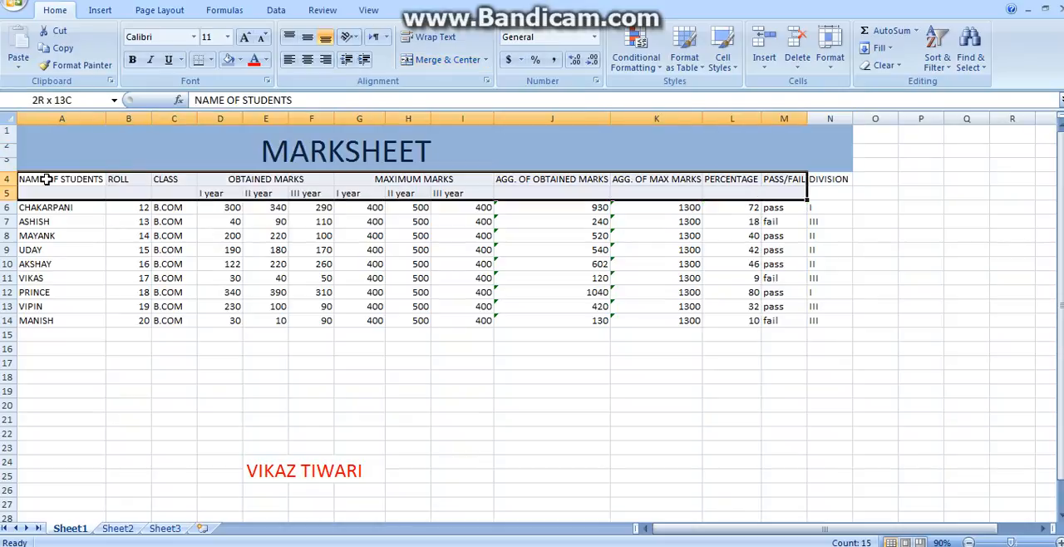
pyautogui.click(239, 60)
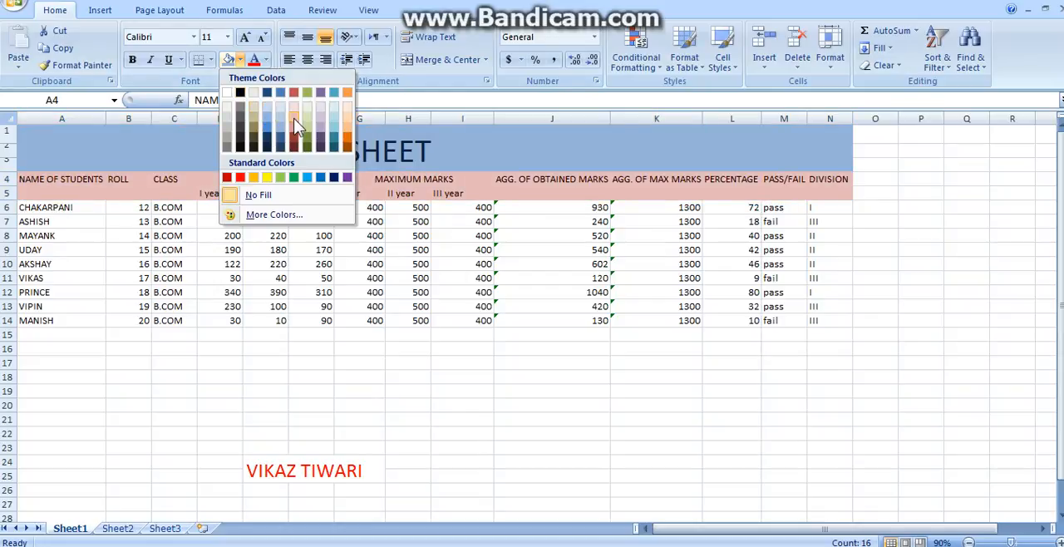
pyautogui.click(293, 114)
# Step: Shade the student data range A6:N14 with a light aqua theme fill
pyautogui.click(25, 212)
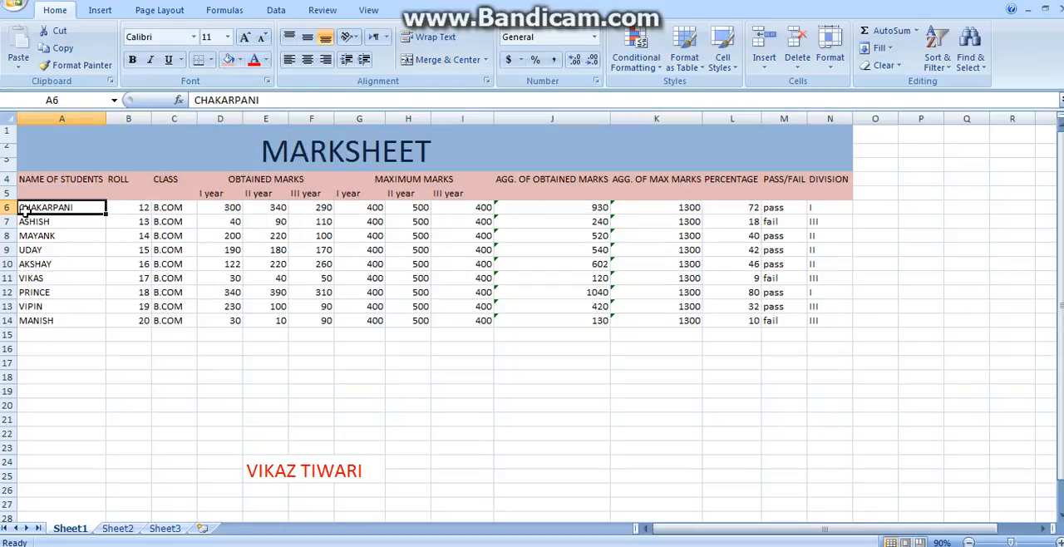
pyautogui.hotkey('shift', 'Down')
pyautogui.hotkey('shift', 'Down')
pyautogui.hotkey('shift', 'Down')
pyautogui.hotkey('shift', 'Down')
pyautogui.hotkey('shift', 'Down')
pyautogui.hotkey('shift', 'Down')
pyautogui.hotkey('shift', 'Down')
pyautogui.hotkey('shift', 'Down')
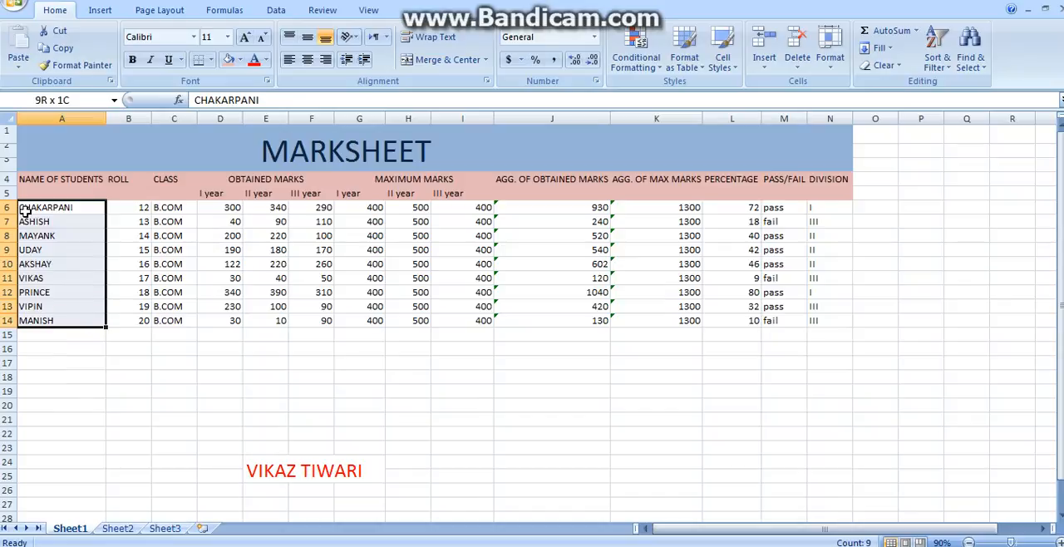
pyautogui.hotkey('shift', 'Right')
pyautogui.hotkey('shift', 'Right')
pyautogui.hotkey('shift', 'Right')
pyautogui.hotkey('shift', 'Right')
pyautogui.hotkey('shift', 'Right')
pyautogui.hotkey('shift', 'Right')
pyautogui.hotkey('shift', 'Right')
pyautogui.hotkey('shift', 'Right')
pyautogui.hotkey('shift', 'Right')
pyautogui.hotkey('shift', 'Right')
pyautogui.hotkey('shift', 'Right')
pyautogui.hotkey('shift', 'Right')
pyautogui.hotkey('shift', 'Right')
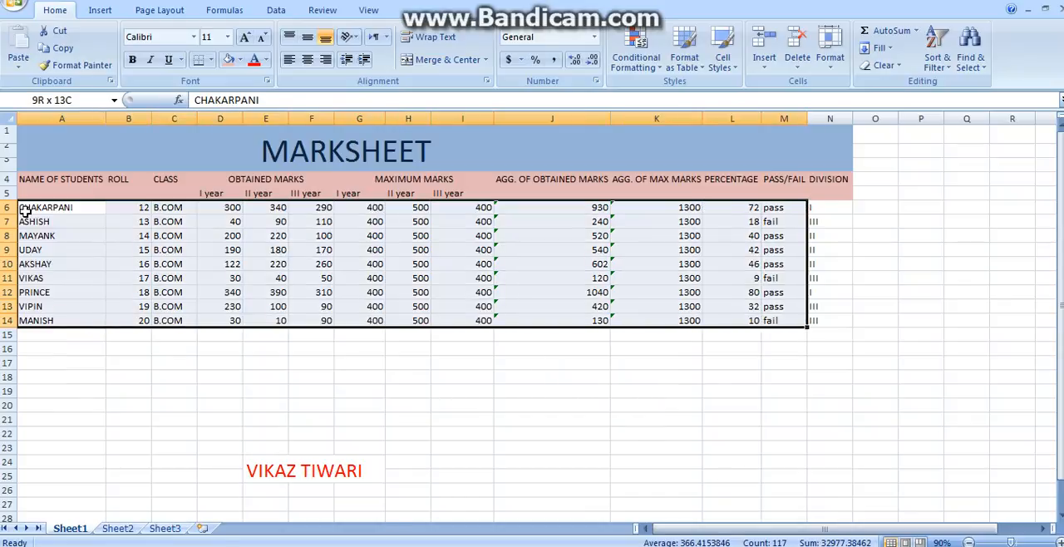
pyautogui.click(240, 59)
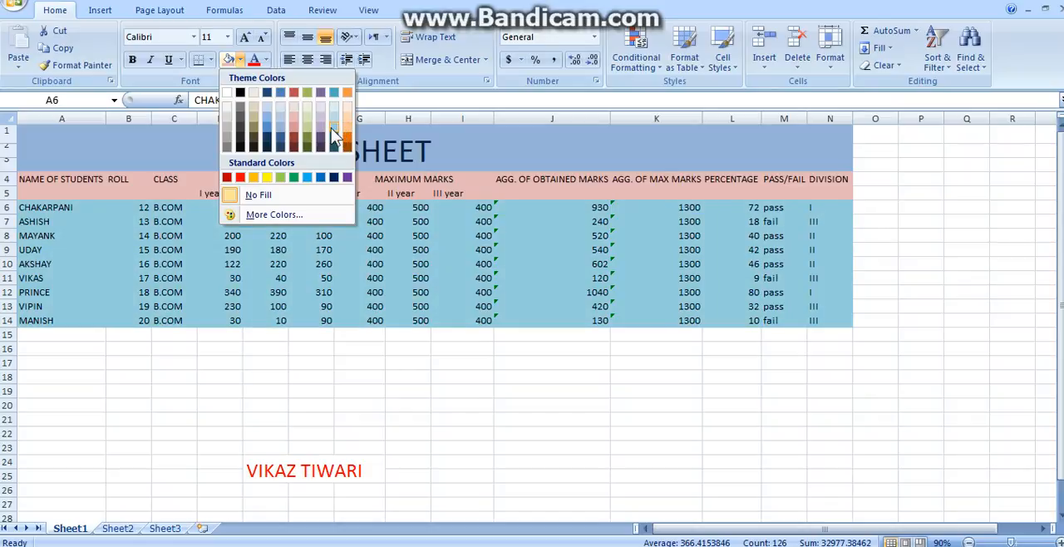
pyautogui.click(332, 136)
# Step: Apply a Thick Box Border around the title block A1:N3 and another around the heading rows A4:N5
pyautogui.moveTo(32, 133); pyautogui.dragTo(830, 158)
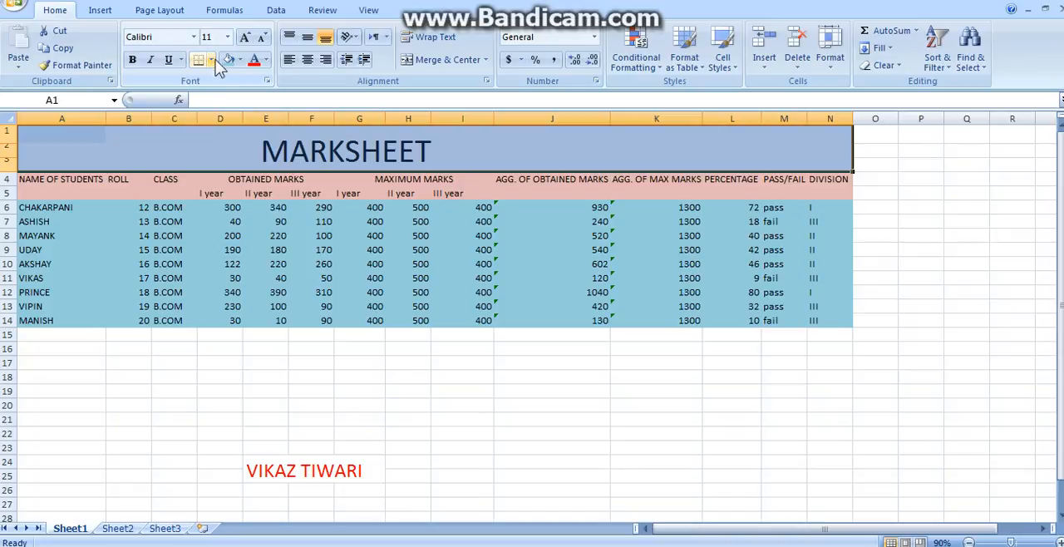
pyautogui.click(212, 60)
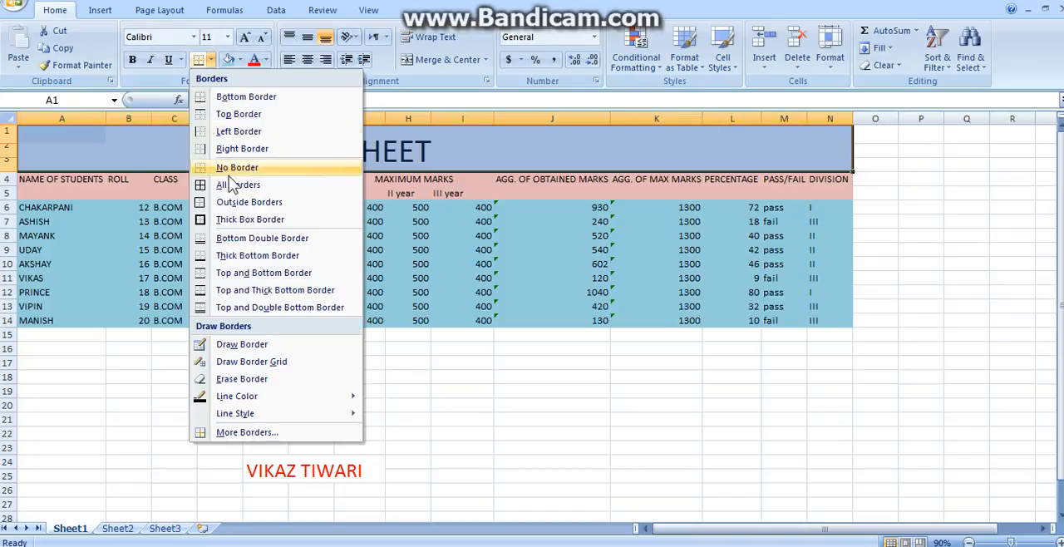
pyautogui.click(242, 221)
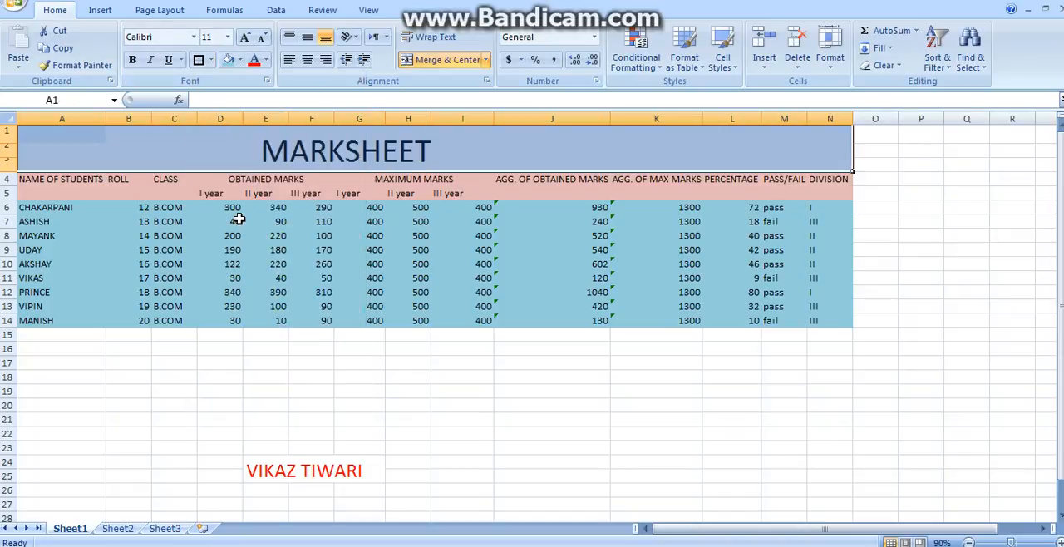
pyautogui.click(284, 388)
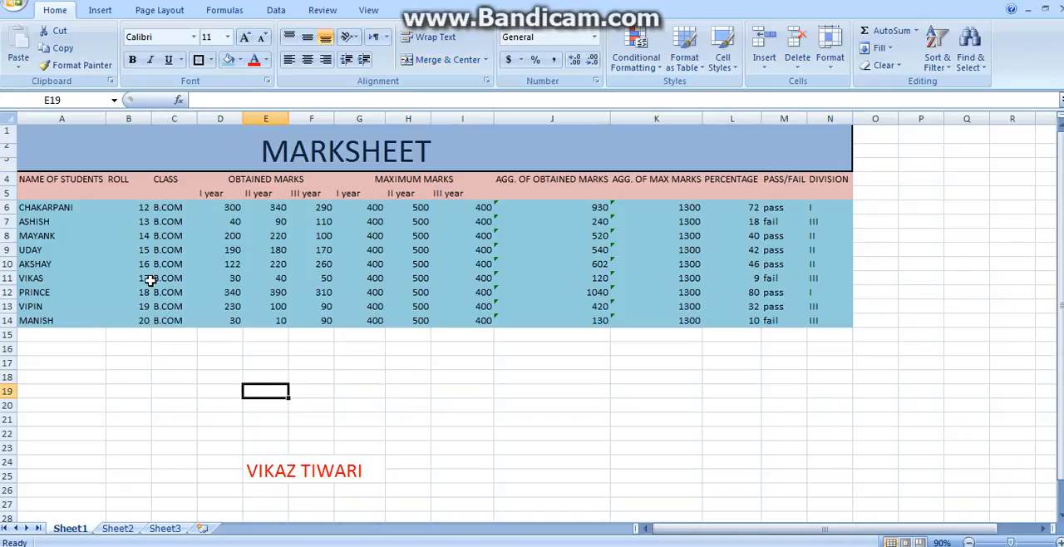
pyautogui.moveTo(40, 172); pyautogui.dragTo(831, 187)
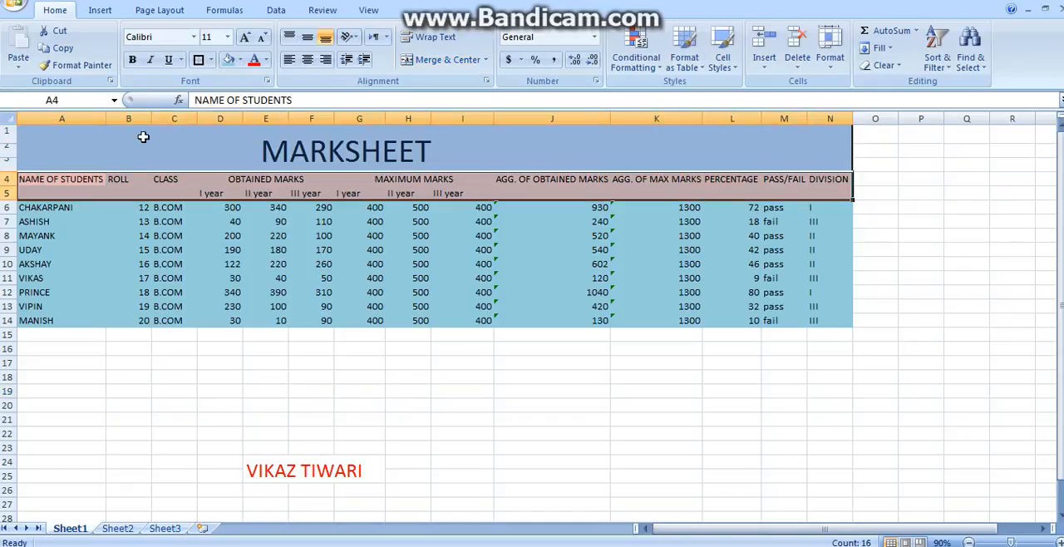
pyautogui.click(198, 60)
# Step: Apply a Thick Box Border around the student data range A6:N14
pyautogui.moveTo(38, 208); pyautogui.dragTo(38, 307)
pyautogui.hotkey('shift', 'Down')
pyautogui.hotkey('shift', 'Right')
pyautogui.hotkey('shift', 'Right')
pyautogui.hotkey('shift', 'Right')
pyautogui.hotkey('shift', 'Right')
pyautogui.hotkey('shift', 'Right')
pyautogui.hotkey('shift', 'Right')
pyautogui.hotkey('shift', 'Right')
pyautogui.hotkey('shift', 'Right')
pyautogui.hotkey('shift', 'Right')
pyautogui.hotkey('shift', 'Right')
pyautogui.hotkey('shift', 'Right')
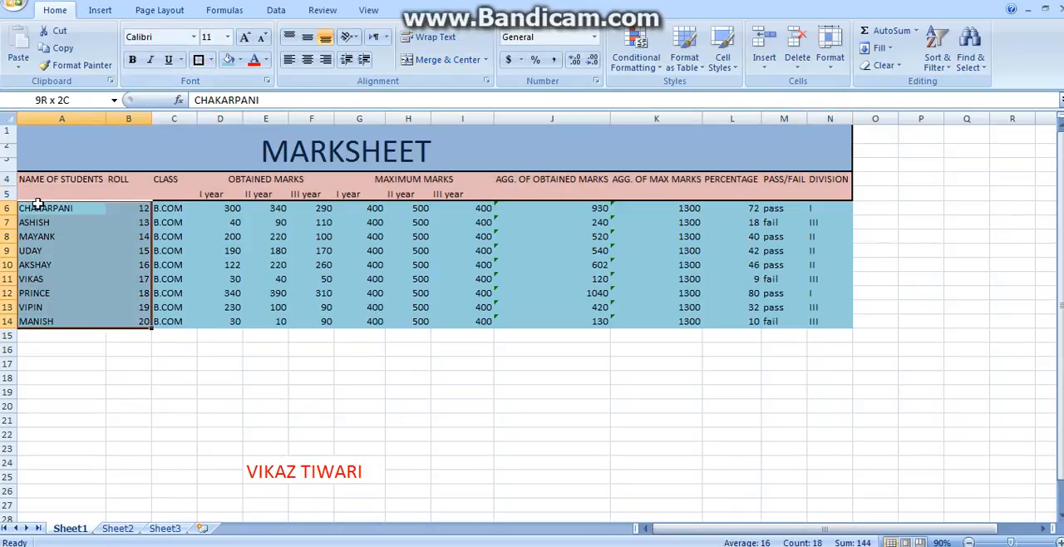
pyautogui.hotkey('shift', 'Right')
pyautogui.hotkey('shift', 'Right')
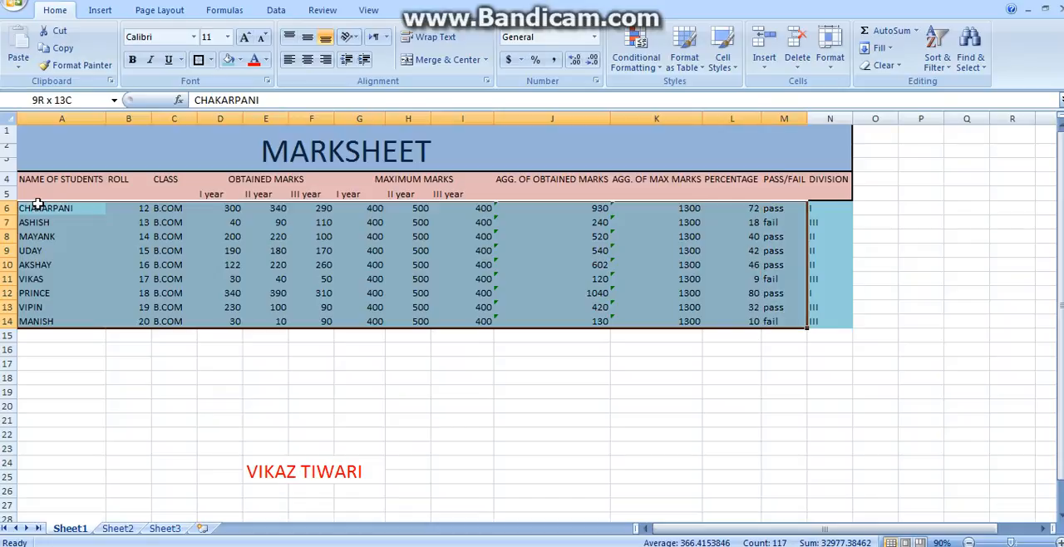
pyautogui.click(199, 60)
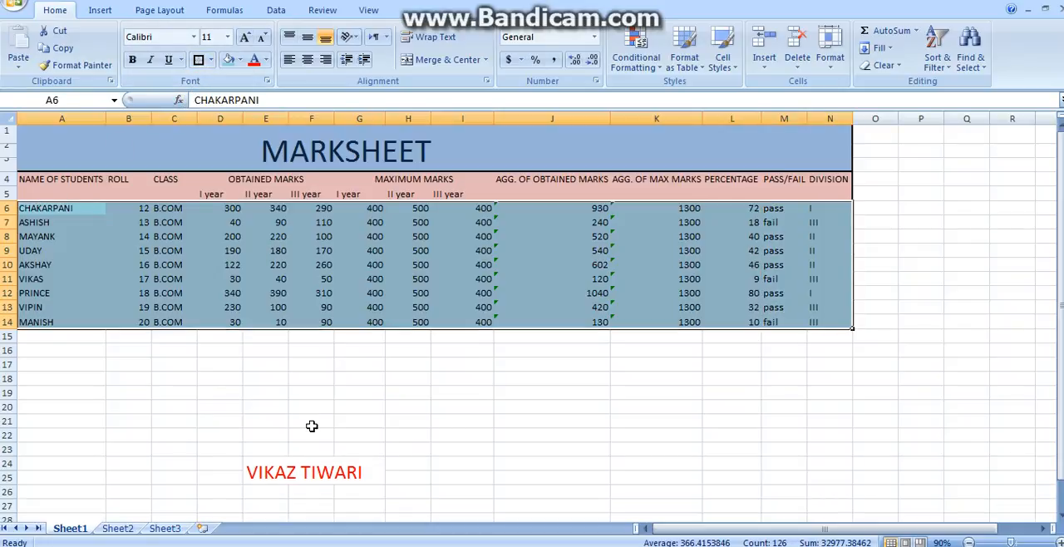